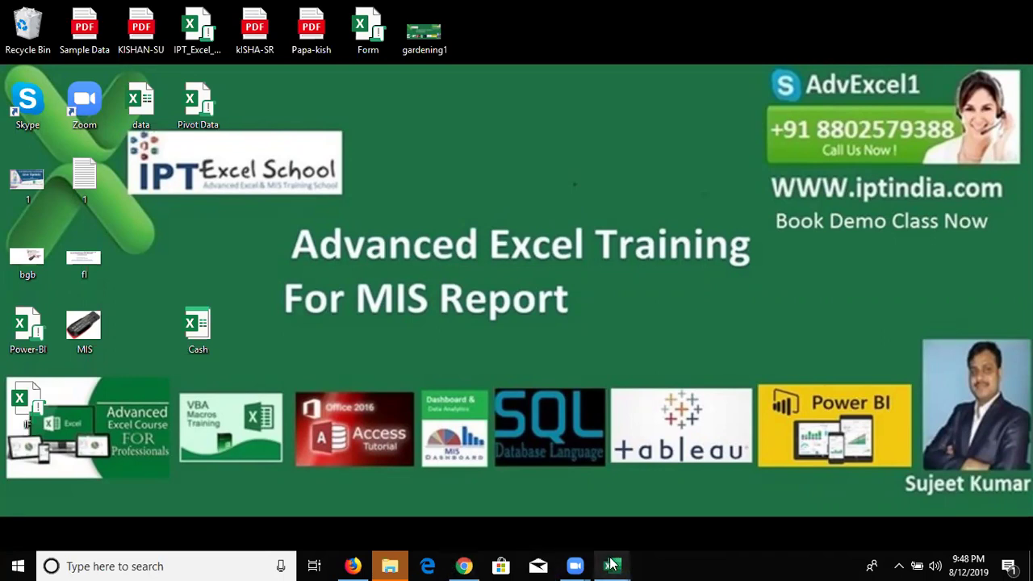
# Step: From Book2, open the Visual Basic editor via the Developer tab and insert a new module
pyautogui.moveTo(611, 566)
pyautogui.click(651, 523)
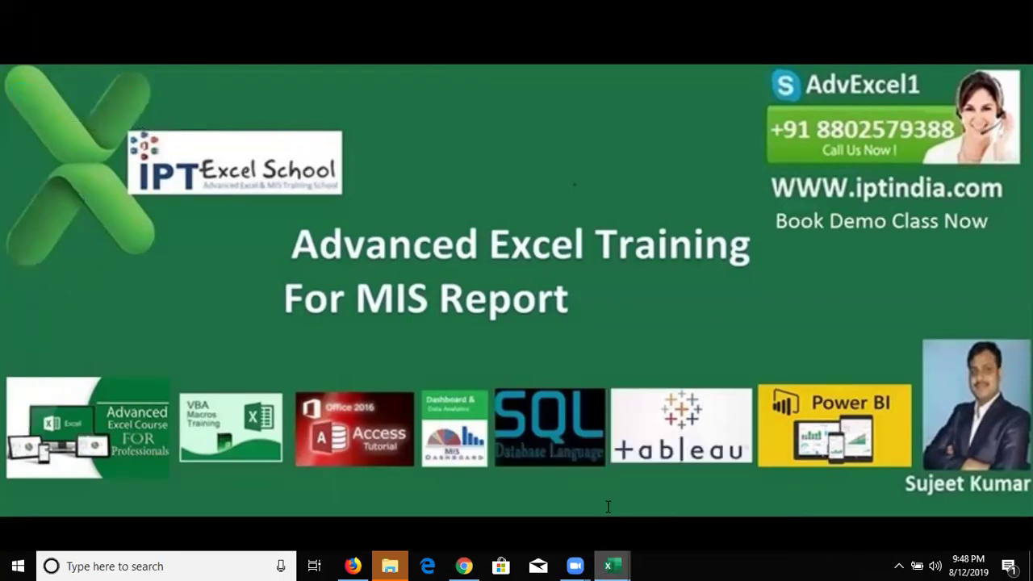
pyautogui.click(315, 36)
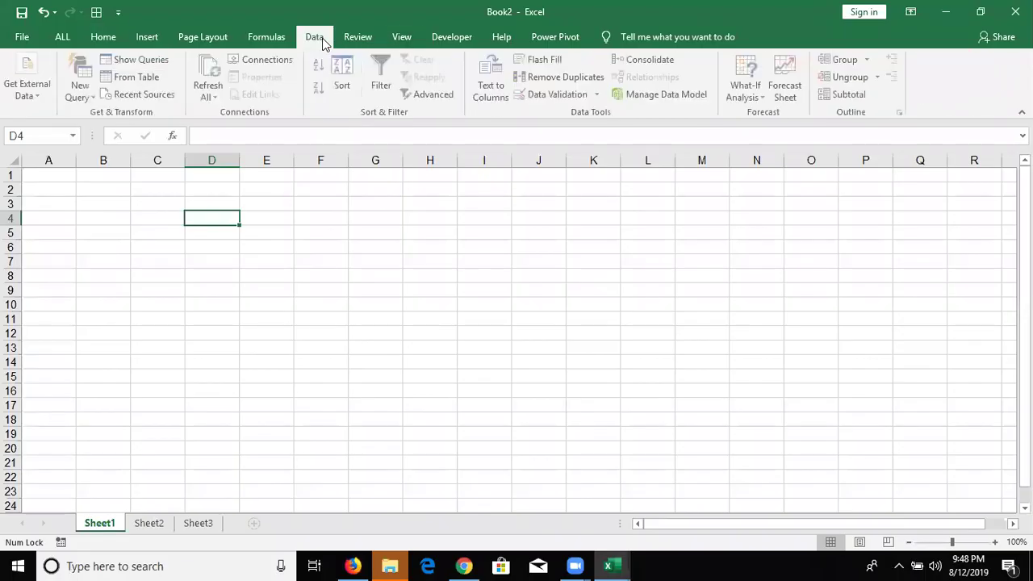
pyautogui.click(452, 37)
pyautogui.click(18, 78)
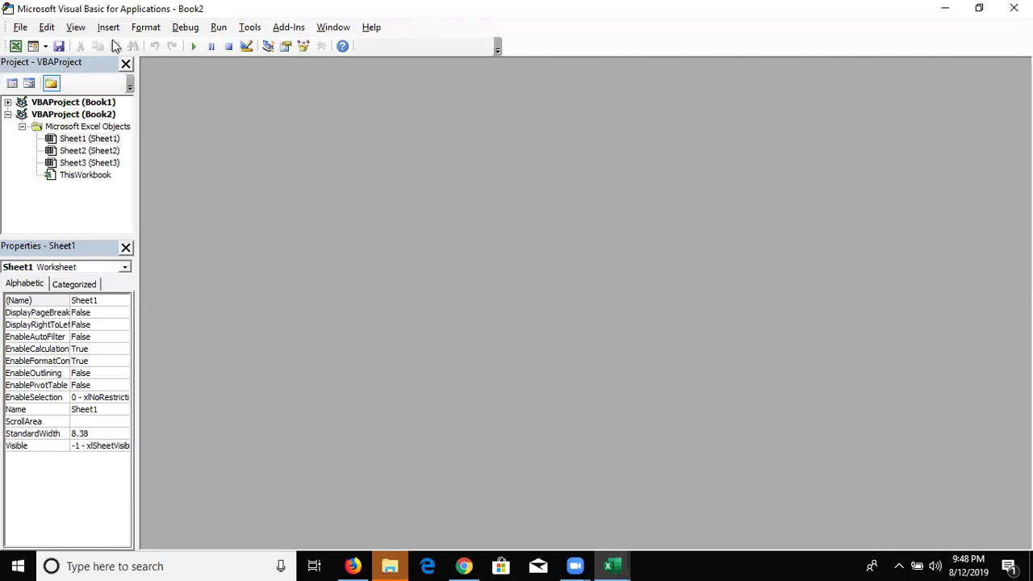
pyautogui.click(112, 29)
pyautogui.click(129, 78)
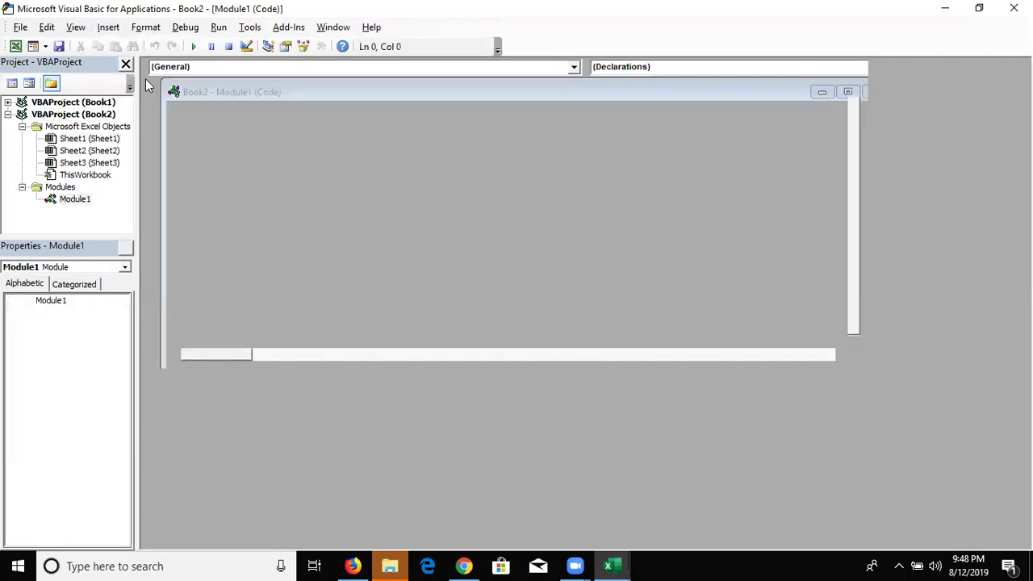
# Step: Type 'sub rr()' to create the empty rr macro and place the cursor inside it
pyautogui.write('sub  rr')
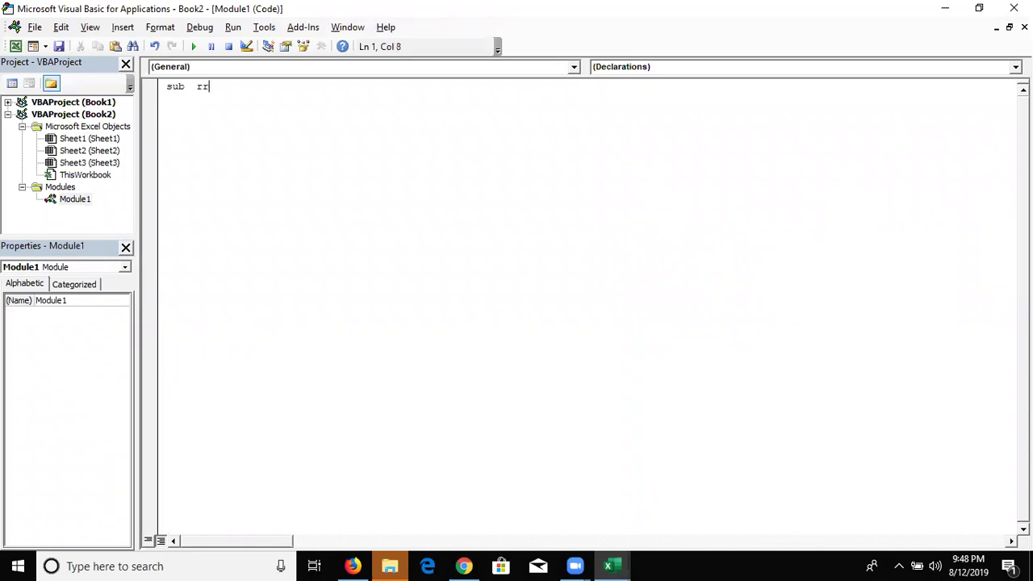
pyautogui.write('()')
pyautogui.press('Return')
pyautogui.press('Return')
pyautogui.press('Return')
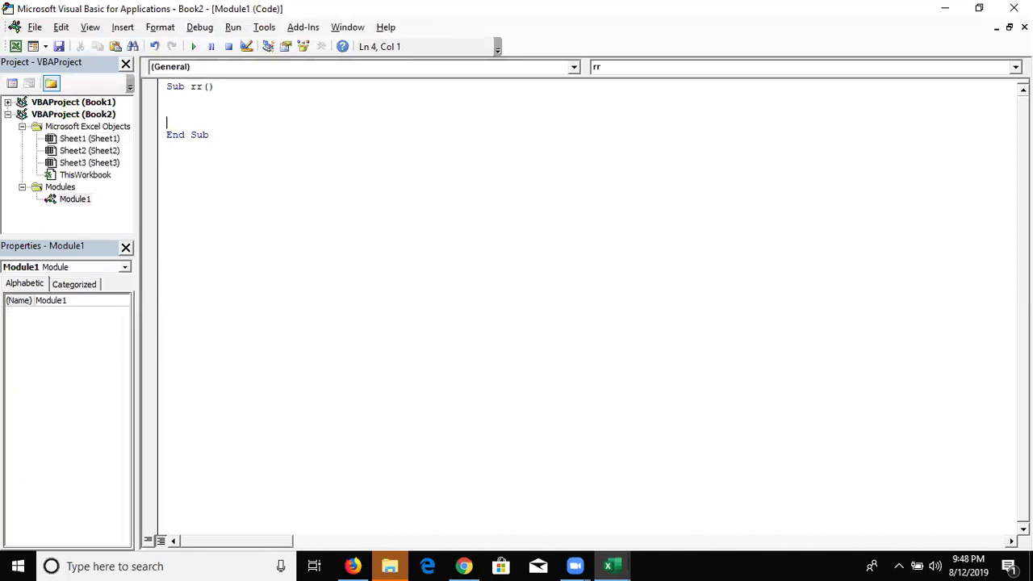
pyautogui.press('Up')
pyautogui.press('Up')
pyautogui.hotkey('shift', 'Down')
pyautogui.hotkey('shift', 'Down')
pyautogui.hotkey('shift', 'Down')
pyautogui.click(167, 99)
pyautogui.hotkey('shift', 'Down')
pyautogui.hotkey('shift', 'Down')
pyautogui.hotkey('shift', 'Down')
pyautogui.press('Home')
pyautogui.press('Up')
pyautogui.press('Up')
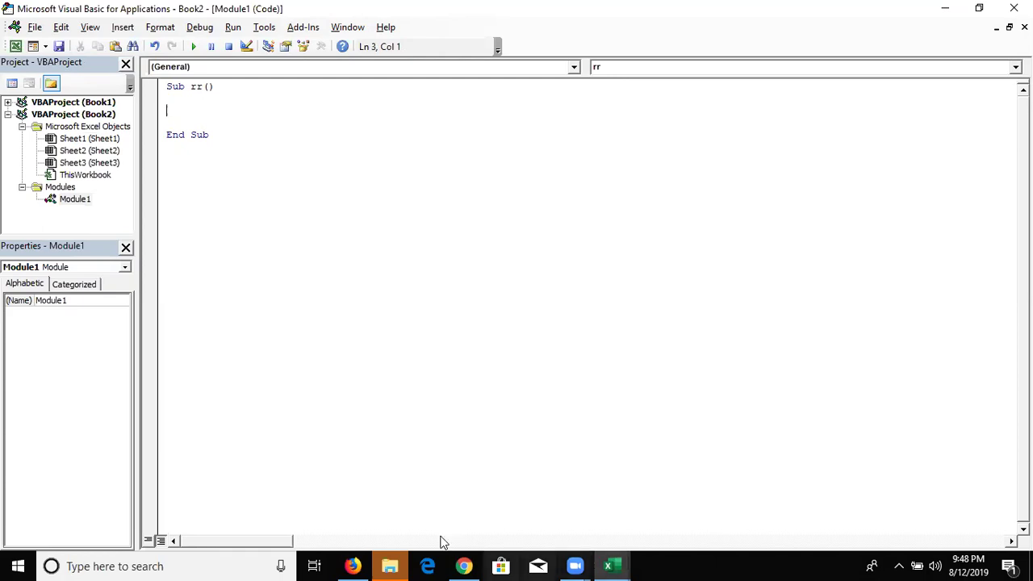
# Step: Open the 2019 folder on drive D and delete its subfolder 8
pyautogui.click(401, 565)
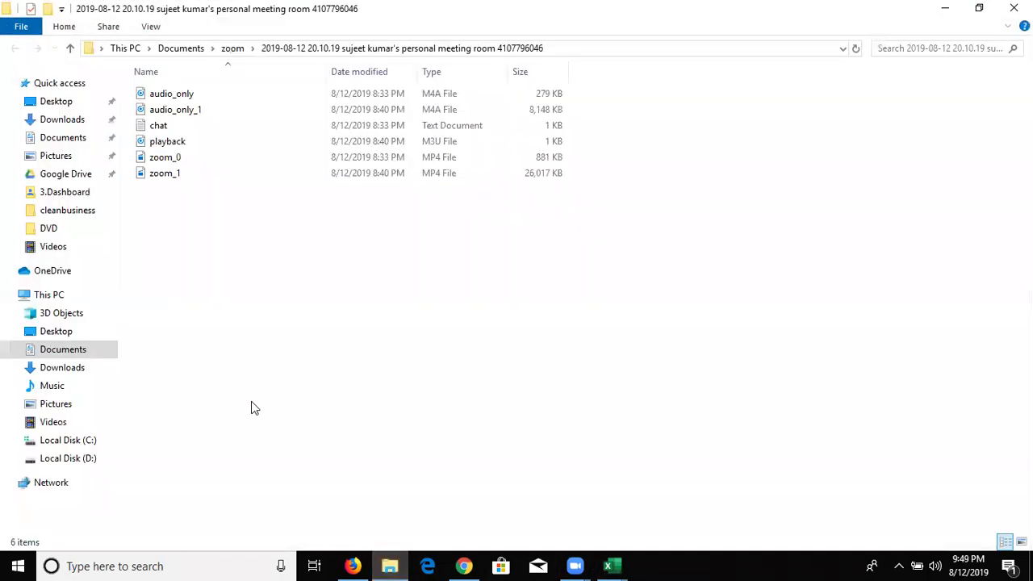
pyautogui.click(64, 458)
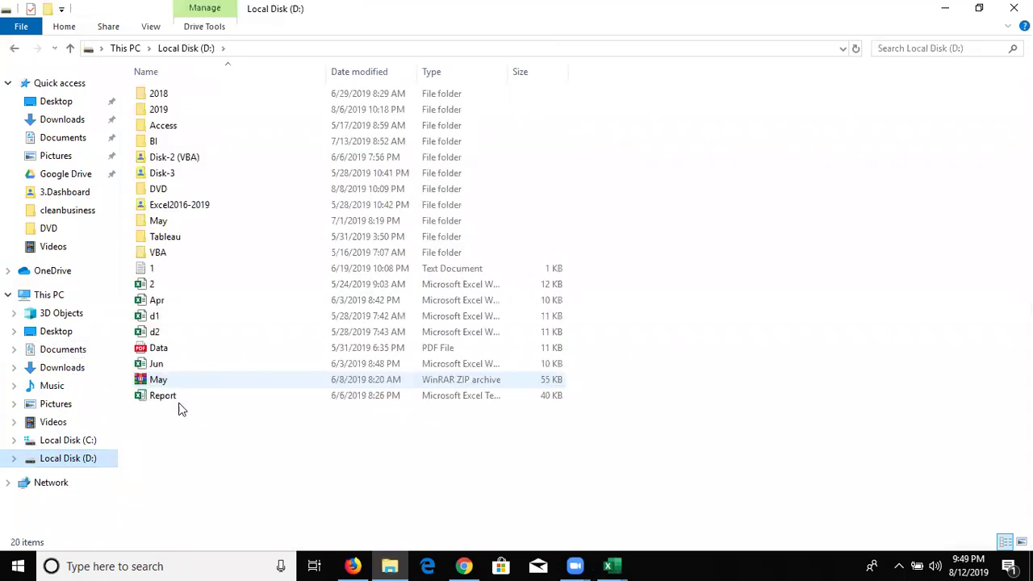
pyautogui.rightClick(184, 447)
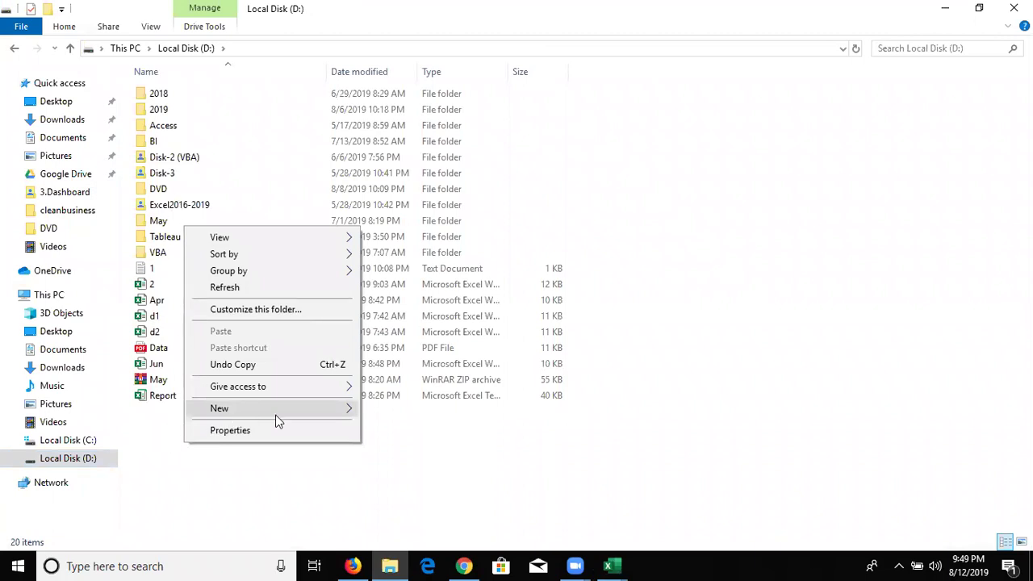
pyautogui.click(18, 196)
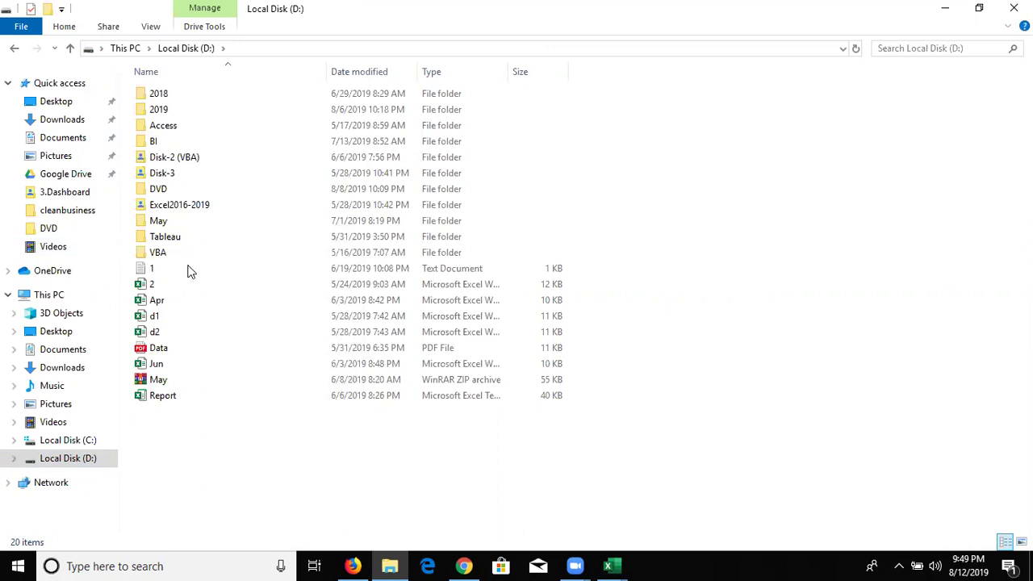
pyautogui.click(174, 97)
pyautogui.click(167, 113)
pyautogui.doubleClick(167, 115)
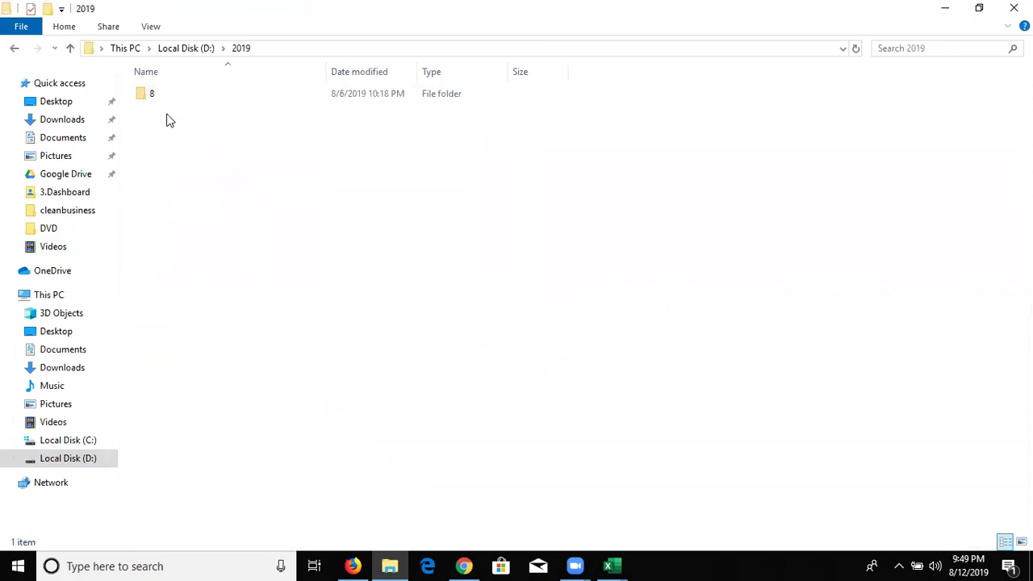
pyautogui.click(178, 101)
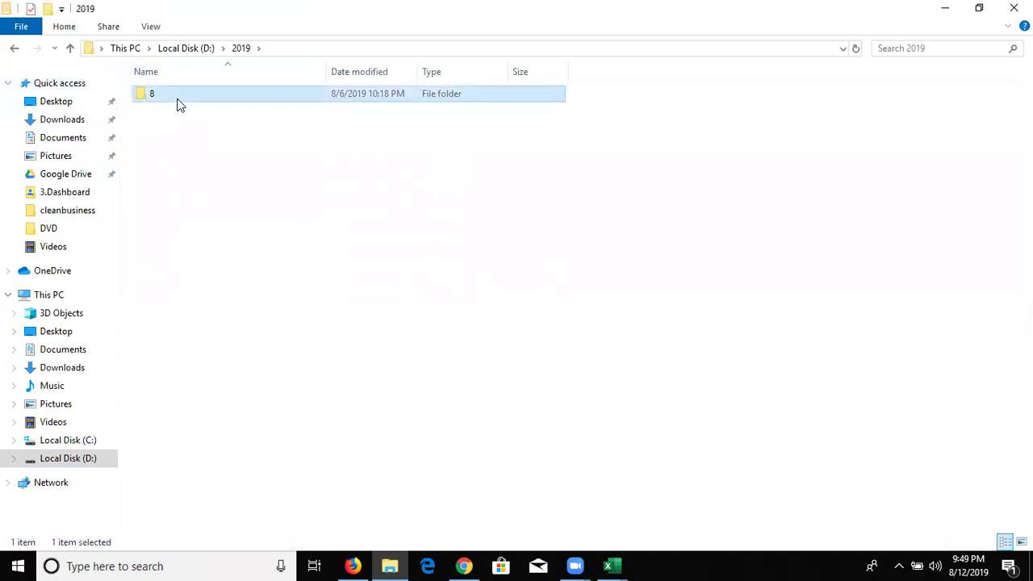
pyautogui.press('Delete')
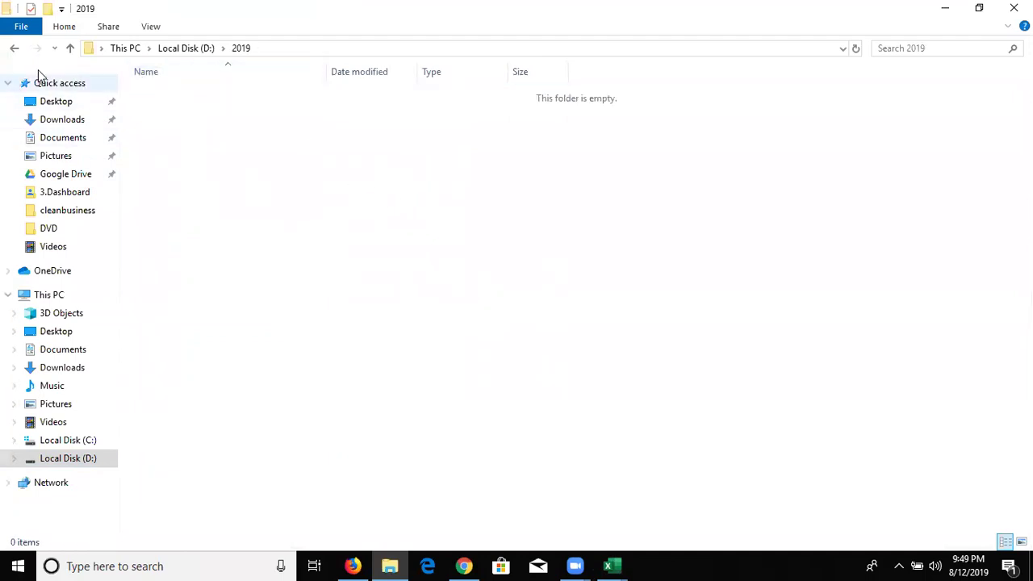
# Step: Create a 'New folder' inside 2019, then delete it
pyautogui.rightClick(176, 98)
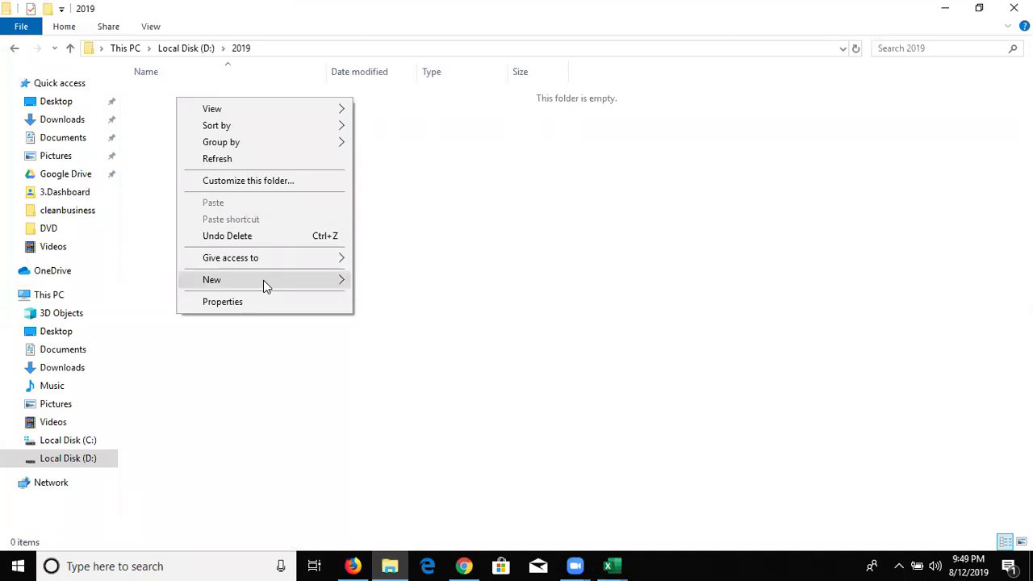
pyautogui.moveTo(263, 280)
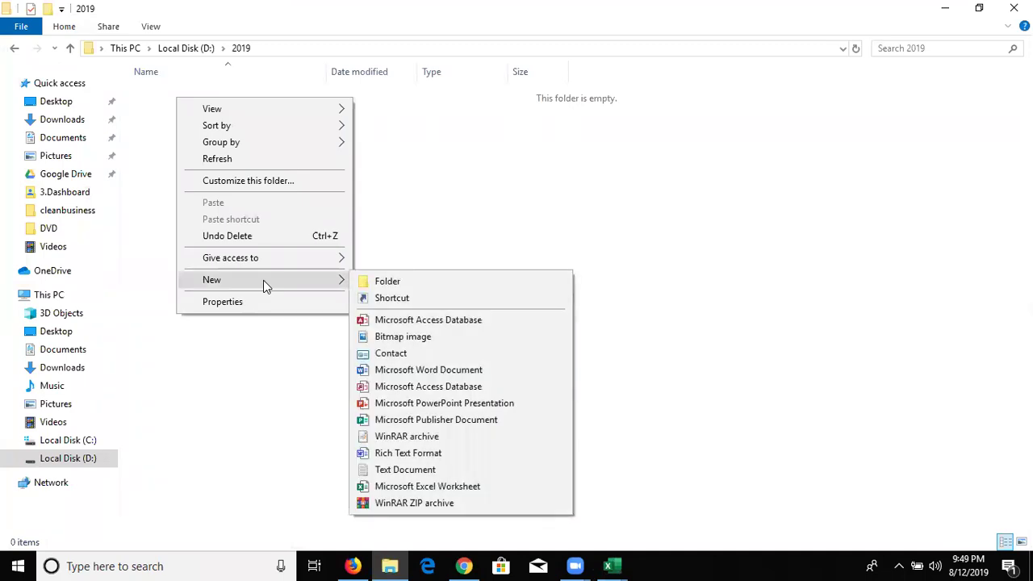
pyautogui.click(376, 282)
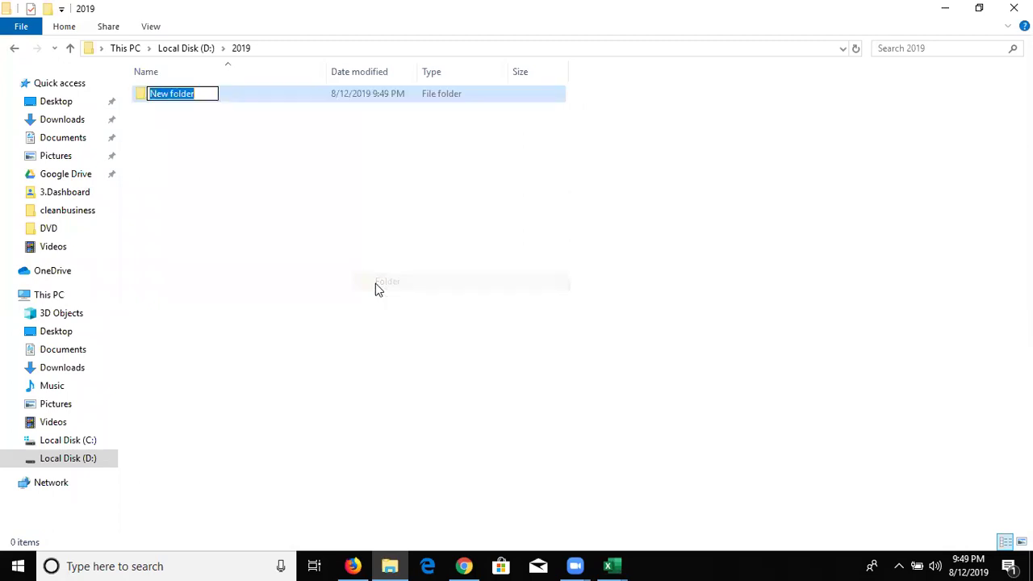
pyautogui.press('Return')
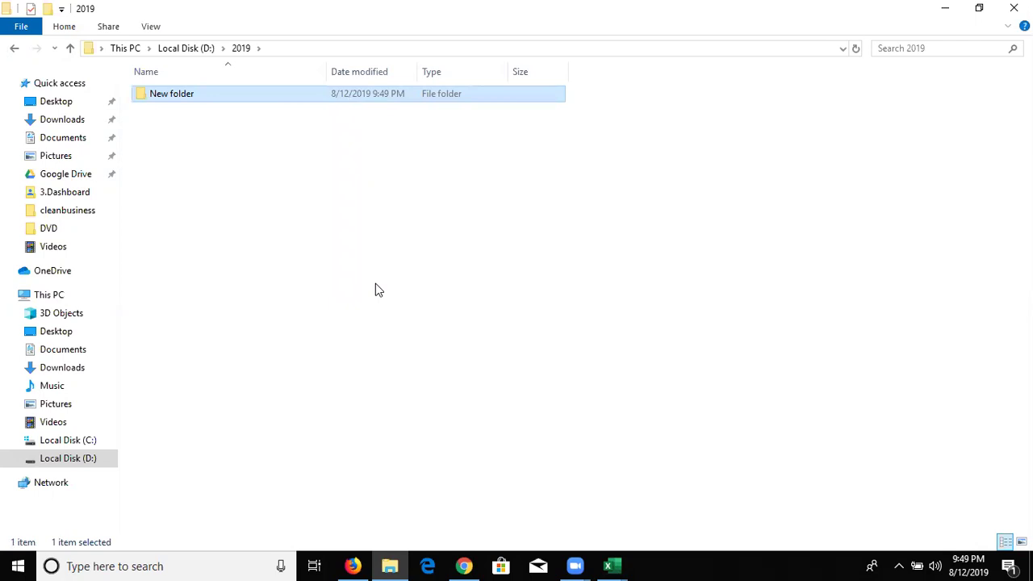
pyautogui.press('Delete')
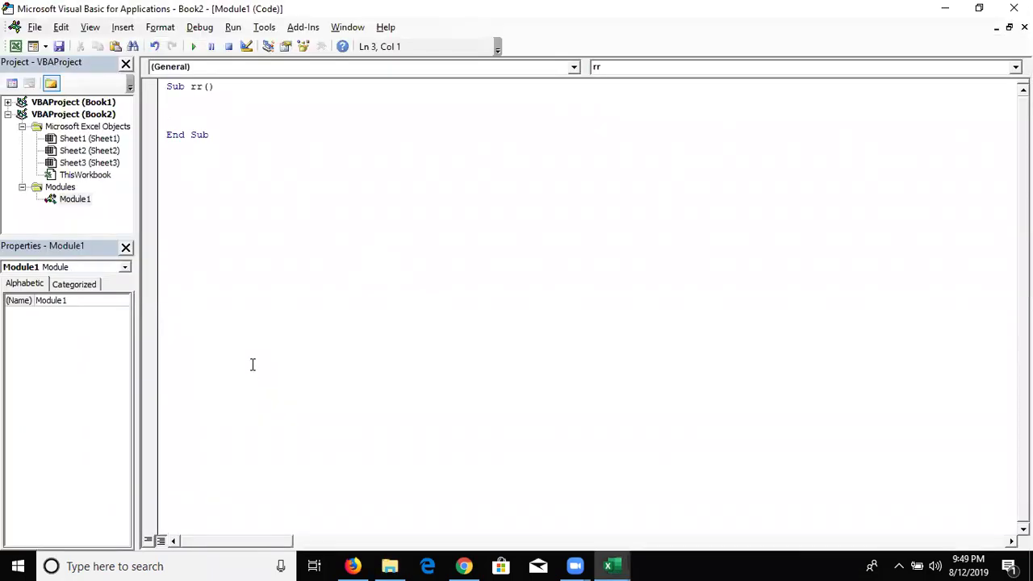
# Step: Write workbooks.Add.Saveas on a new line inside the rr macro
pyautogui.press('Return')
pyautogui.write('workbooks.ad')
pyautogui.press('Tab')
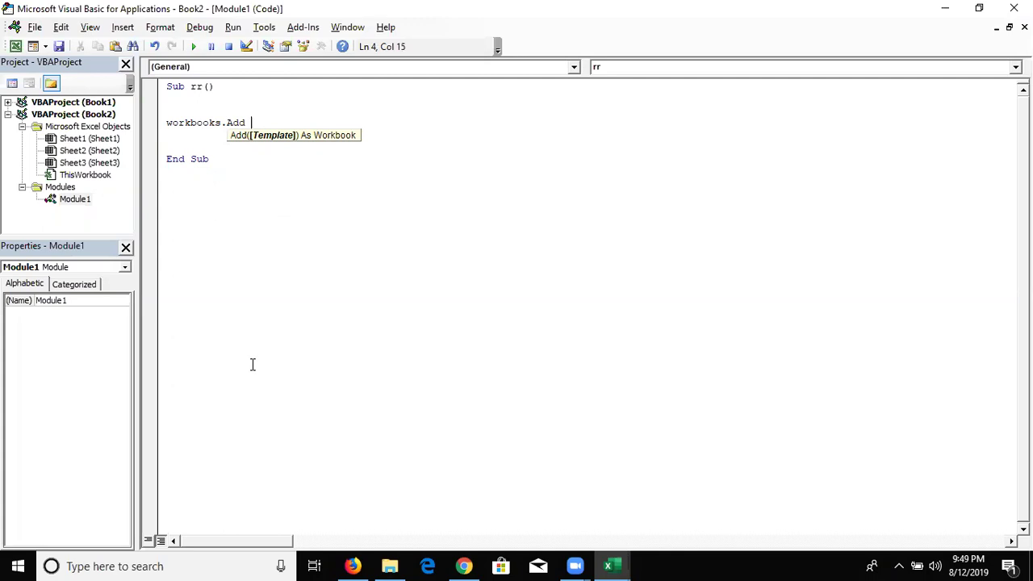
pyautogui.press('BackSpace')
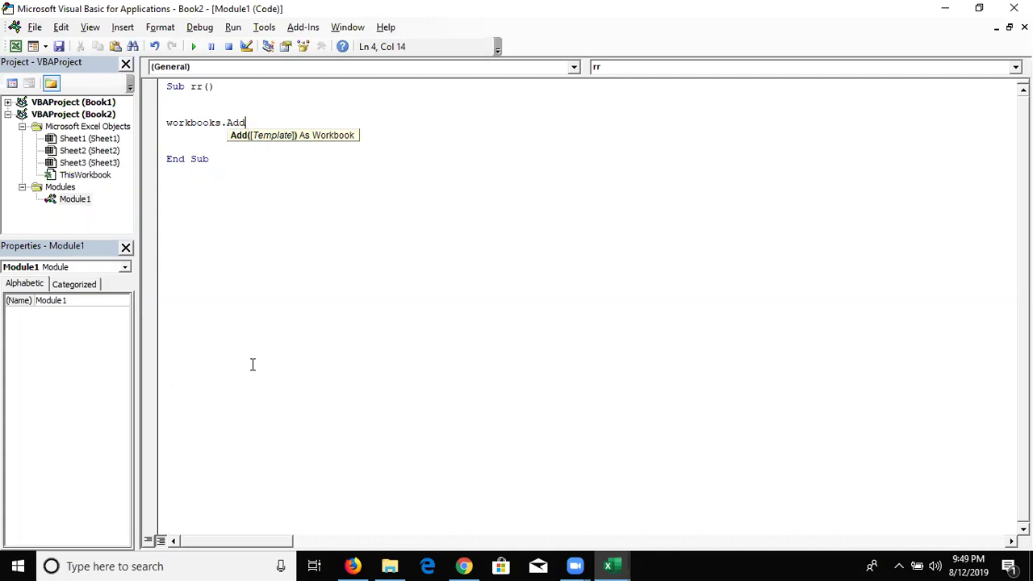
pyautogui.write('.sa')
pyautogui.press('Tab')
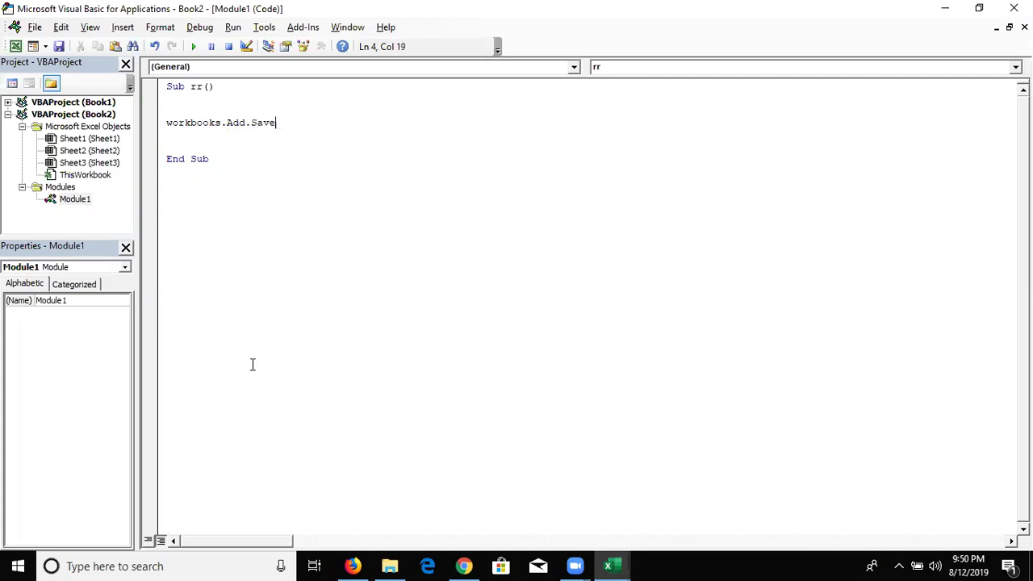
pyautogui.write('as')
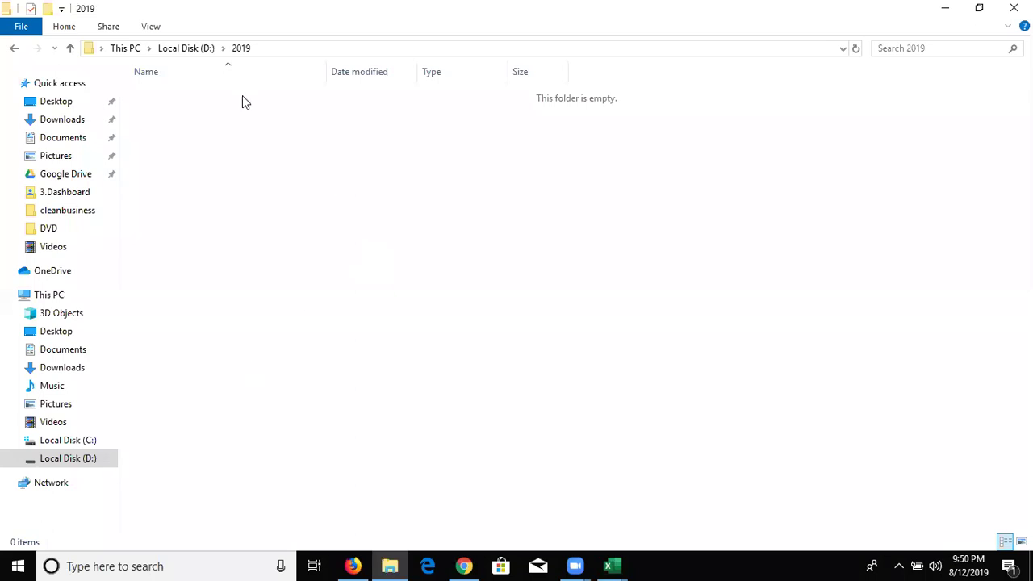
# Step: Copy the D:\2019 path from Explorer's address bar and paste it after Saveas
pyautogui.click(275, 48)
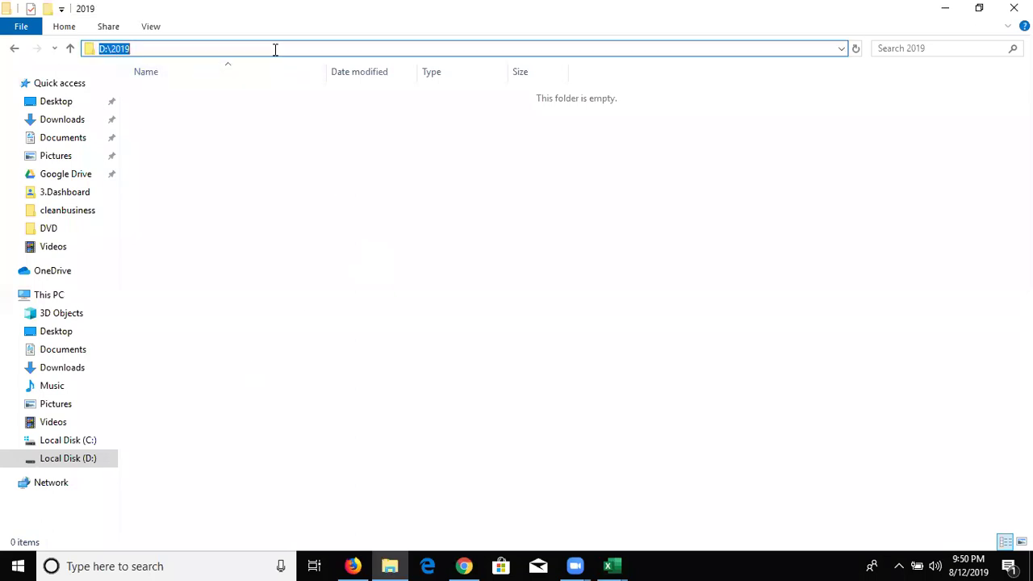
pyautogui.hotkey('ctrl', 'c')
pyautogui.hotkey('alt', 'Tab')
pyautogui.hotkey('ctrl', 'v')
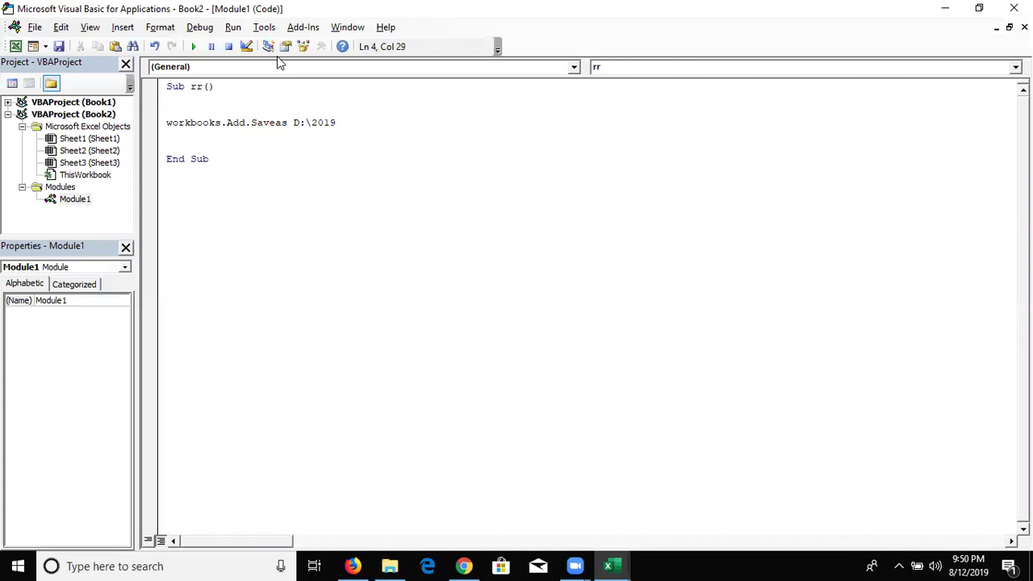
# Step: Complete the save path as "D:\2019\Jan.xlsx" and add blank lines above End Sub
pyautogui.write('\\')
pyautogui.press('BackSpace')
pyautogui.write('Jan.xlsx"')
pyautogui.press('Left')
pyautogui.press('Left')
pyautogui.press('Left')
pyautogui.press('Left')
pyautogui.press('Left')
pyautogui.press('Left')
pyautogui.press('Right')
pyautogui.write('"')
pyautogui.press('Down')
pyautogui.press('Up')
pyautogui.press('Left')
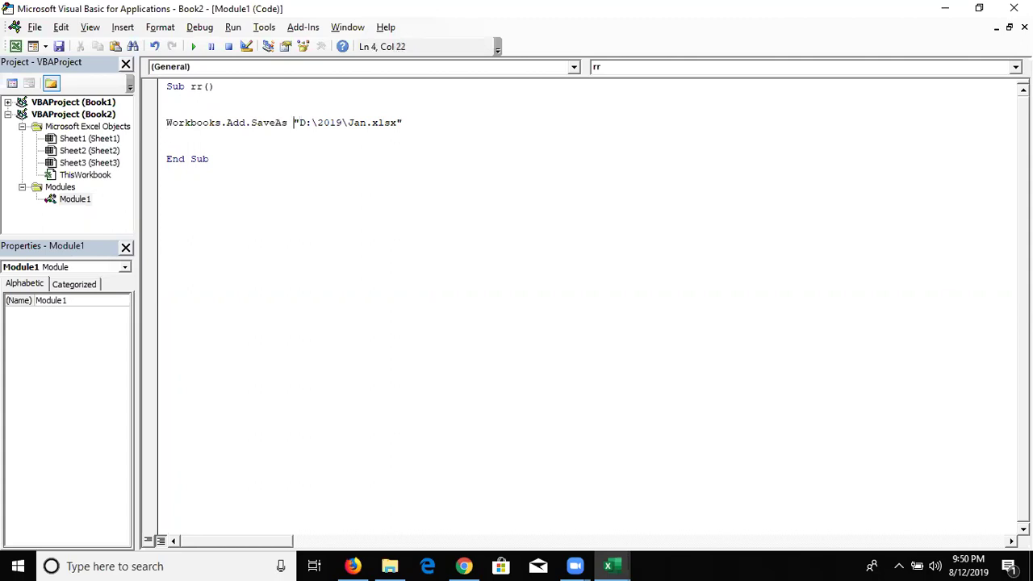
pyautogui.press('Down')
pyautogui.press('Left')
pyautogui.press('Down')
pyautogui.press('Return')
pyautogui.press('Return')
# Step: Copy the SaveAs line and paste five copies below it
pyautogui.press('Return')
pyautogui.press('Up')
pyautogui.press('Up')
pyautogui.press('Up')
pyautogui.press('Up')
pyautogui.press('Down')
pyautogui.press('Down')
pyautogui.press('Down')
pyautogui.press('Down')
pyautogui.press('Down')
pyautogui.press('Up')
pyautogui.press('Up')
pyautogui.press('Up')
pyautogui.press('Up')
pyautogui.press('Up')
pyautogui.hotkey('shift', 'Down')
pyautogui.press('Right')
pyautogui.press('Up')
pyautogui.hotkey('shift', 'Down')
pyautogui.hotkey('ctrl', 'c')
pyautogui.press('Right')
pyautogui.press('Down')
pyautogui.press('Return')
pyautogui.hotkey('ctrl', 'v')
pyautogui.press('Return')
pyautogui.press('Return')
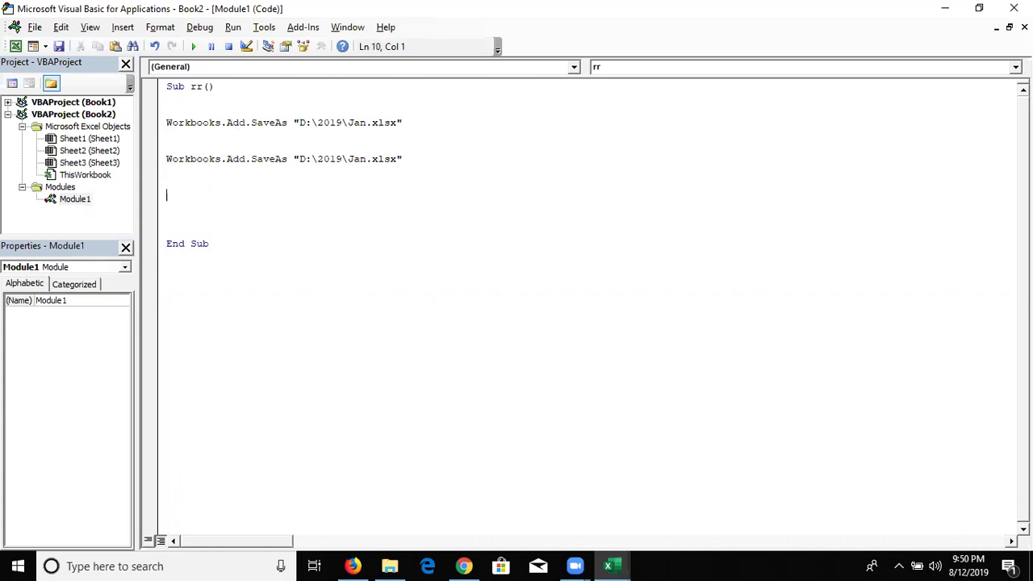
pyautogui.hotkey('ctrl', 'v')
pyautogui.press('Return')
pyautogui.press('Return')
pyautogui.hotkey('ctrl', 'v')
pyautogui.press('Return')
pyautogui.press('Return')
pyautogui.hotkey('ctrl', 'v')
pyautogui.press('Return')
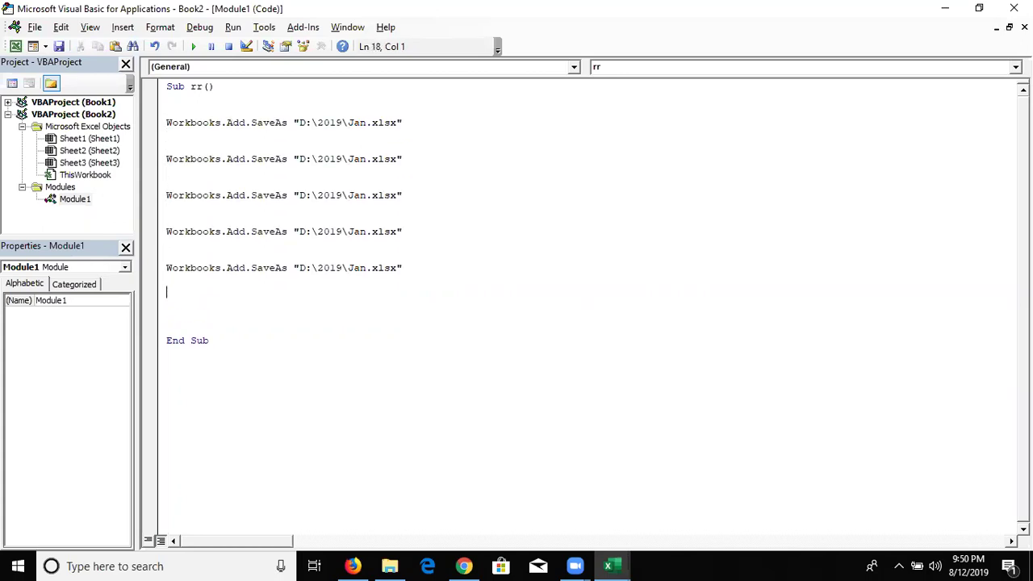
pyautogui.hotkey('ctrl', 'v')
# Step: Change Jan to Feb in the second SaveAs line and select Jan in the third
pyautogui.doubleClick(361, 159)
pyautogui.write('Feb')
pyautogui.doubleClick(353, 195)
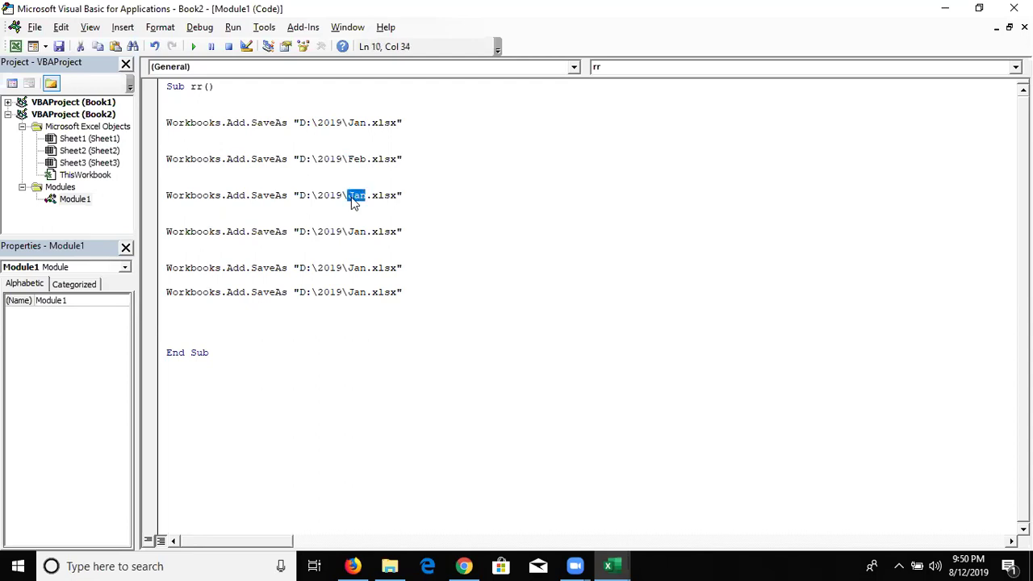
# Step: Type Mar in the third copy, then delete all extra SaveAs copies except the Jan line
pyautogui.write('Mar')
pyautogui.click(373, 257)
pyautogui.moveTo(367, 304); pyautogui.dragTo(192, 147)
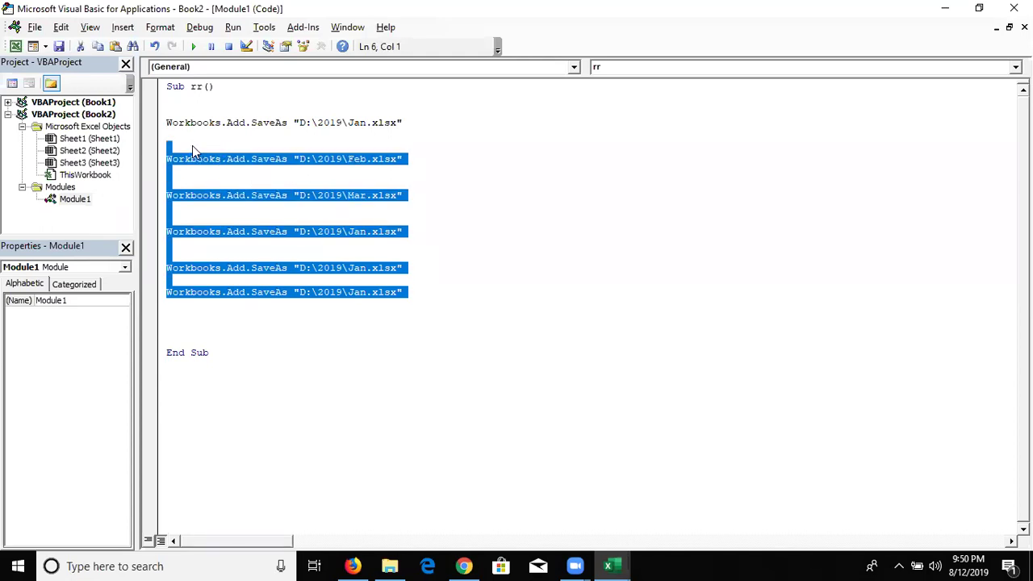
pyautogui.press('Delete')
pyautogui.press('Up')
pyautogui.press('Up')
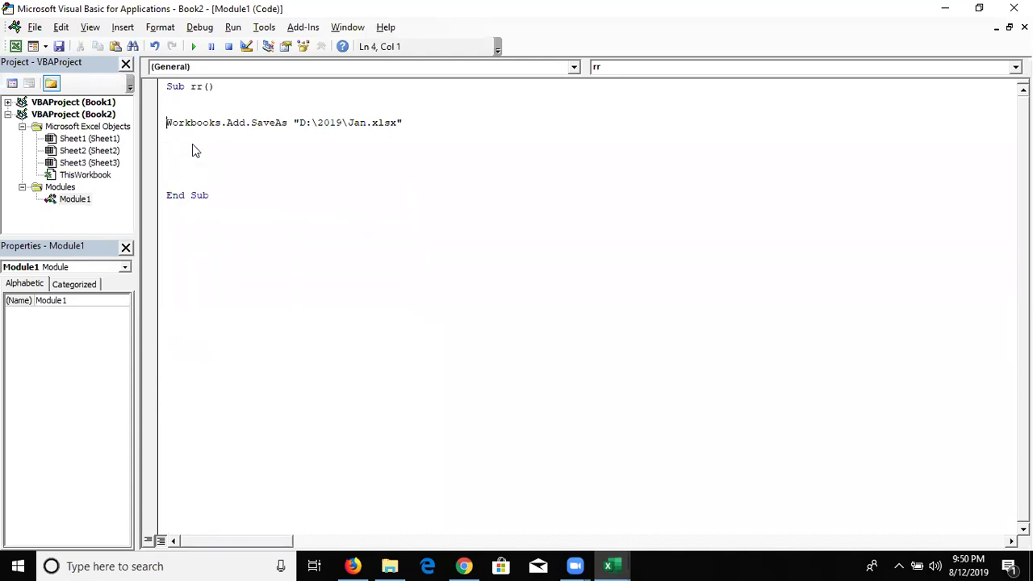
pyautogui.press('Return')
pyautogui.press('Return')
# Step: Add For i = 1 To 12 above the SaveAs line and Next i below it
pyautogui.click(167, 122)
pyautogui.write('for ')
pyautogui.write('io')
pyautogui.press('BackSpace')
pyautogui.write('= ')
pyautogui.write('1 to 12')
pyautogui.press('Down')
pyautogui.press('Down')
pyautogui.press('Down')
pyautogui.press('Down')
pyautogui.write('mext i')
pyautogui.press('Up')
pyautogui.press('Down')
pyautogui.press('Left')
pyautogui.press('Left')
pyautogui.press('Left')
pyautogui.press('Left')
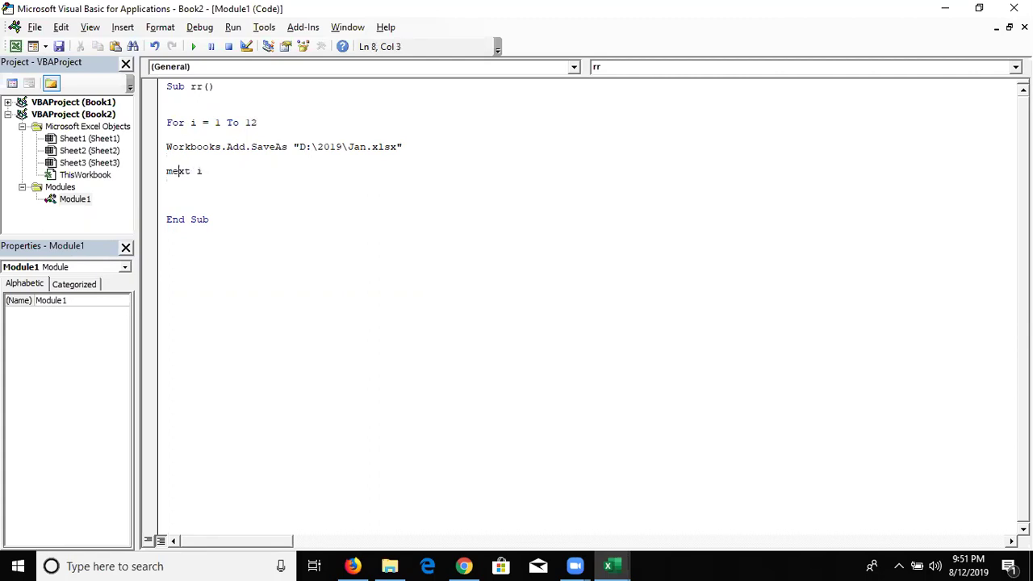
pyautogui.press('Left')
pyautogui.press('BackSpace')
pyautogui.write('n')
pyautogui.press('Up')
pyautogui.press('Up')
# Step: Add a blank line inside the loop above the SaveAs line
pyautogui.hotkey('shift', 'Down')
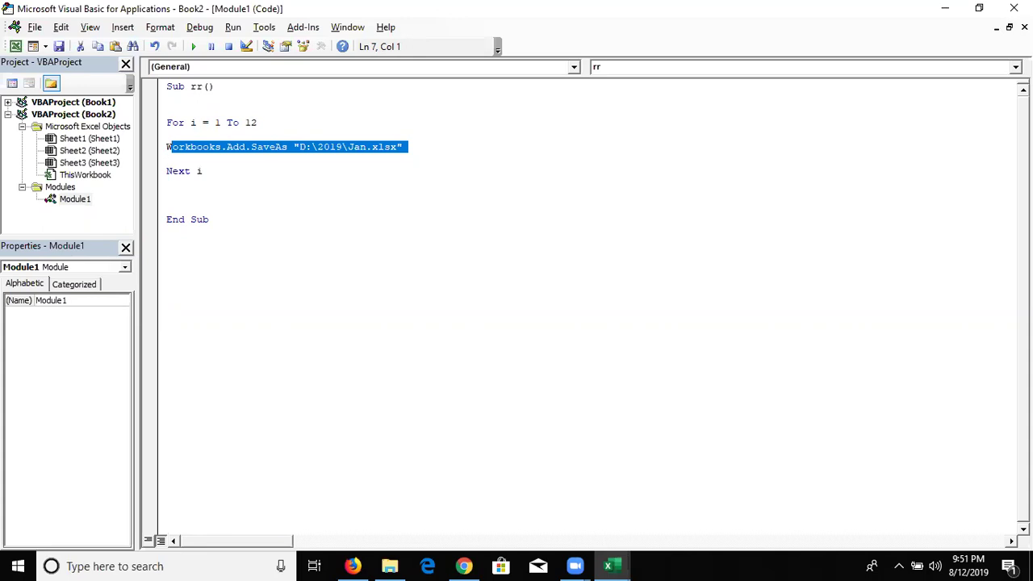
pyautogui.press('Up')
pyautogui.press('Up')
pyautogui.press('Up')
pyautogui.press('Right')
pyautogui.press('Right')
pyautogui.press('Right')
pyautogui.press('Right')
pyautogui.press('Right')
pyautogui.hotkey('shift', 'Right')
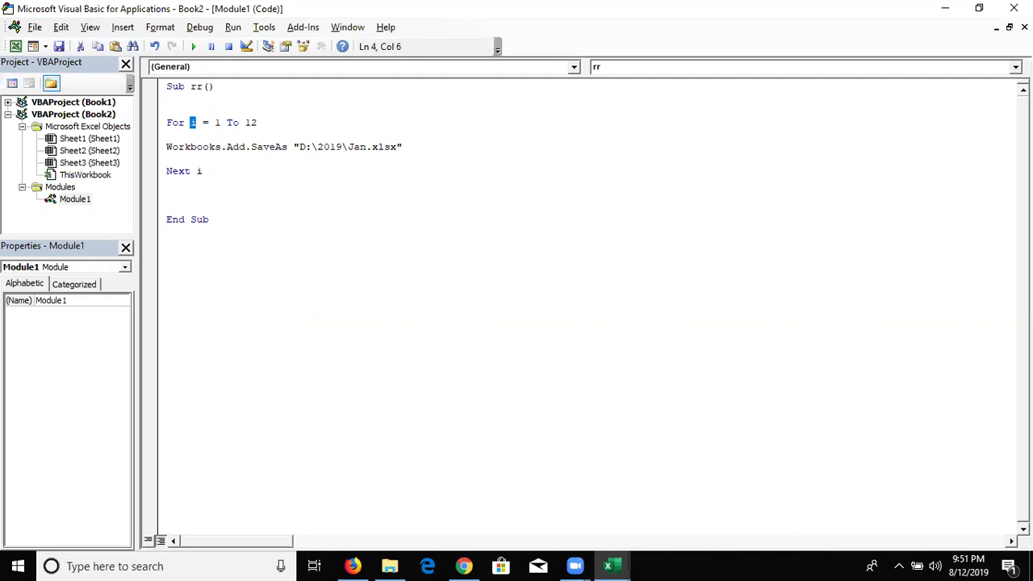
pyautogui.click(167, 135)
pyautogui.press('Return')
pyautogui.press('Return')
pyautogui.press('Up')
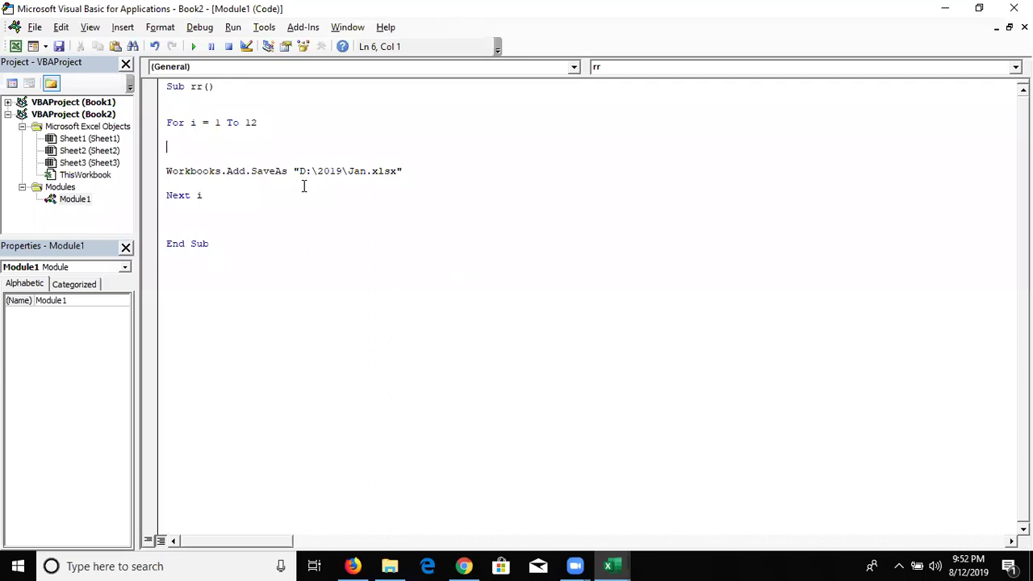
# Step: Add the line fn = MonthName(i, True) at the top of the loop
pyautogui.write('fn=')
pyautogui.write('monthname(')
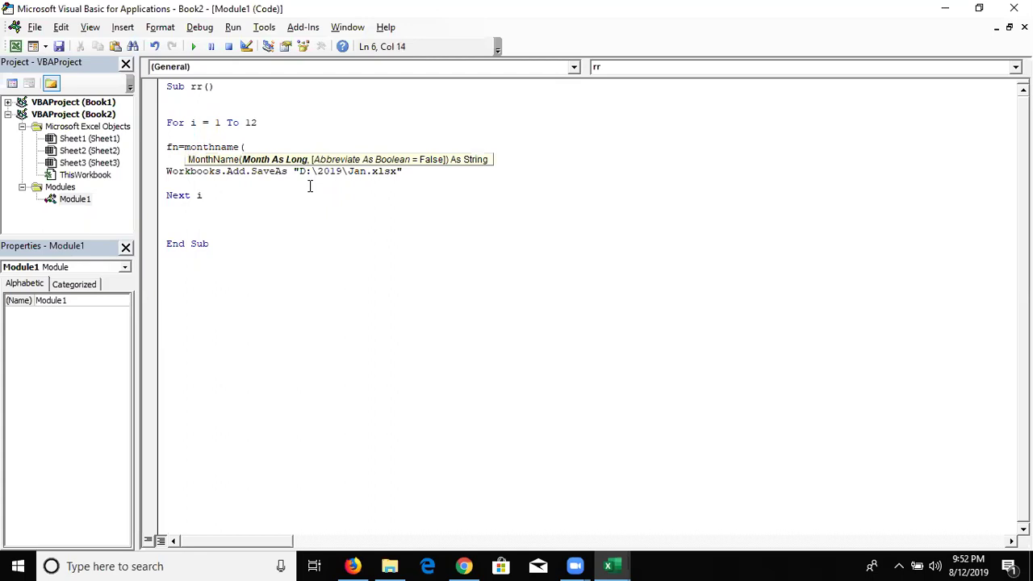
pyautogui.write('i')
pyautogui.write(',true')
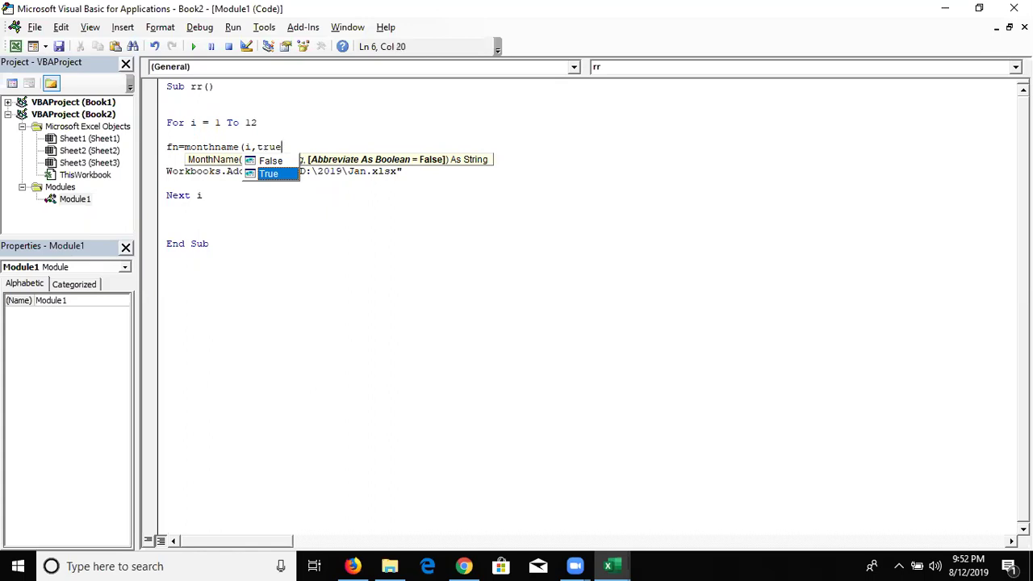
pyautogui.press('Tab')
pyautogui.write(')')
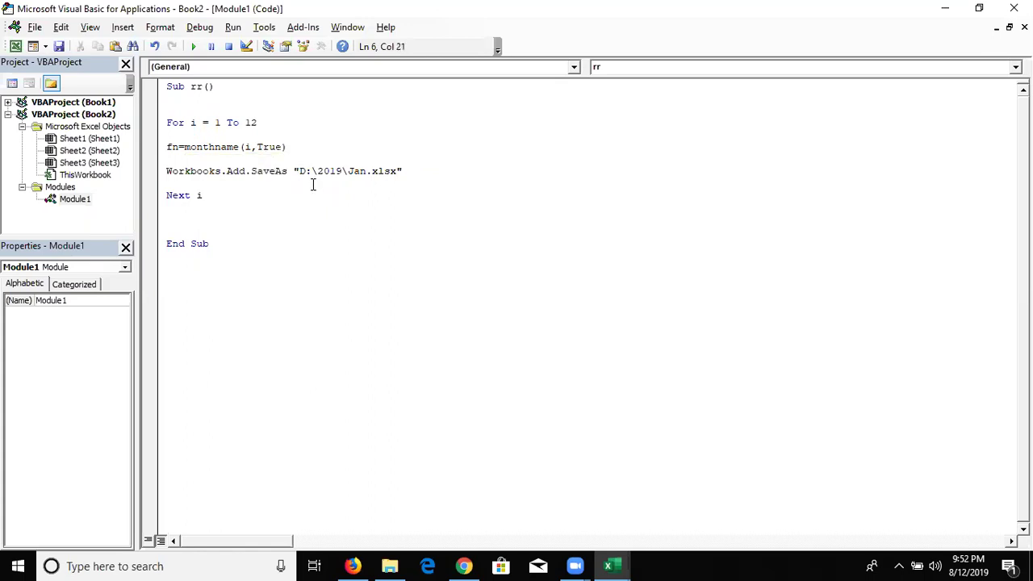
pyautogui.click(316, 185)
# Step: Change the SaveAs path to "D:\2019\" & fn & ".xlsx" instead of Jan
pyautogui.doubleClick(192, 122)
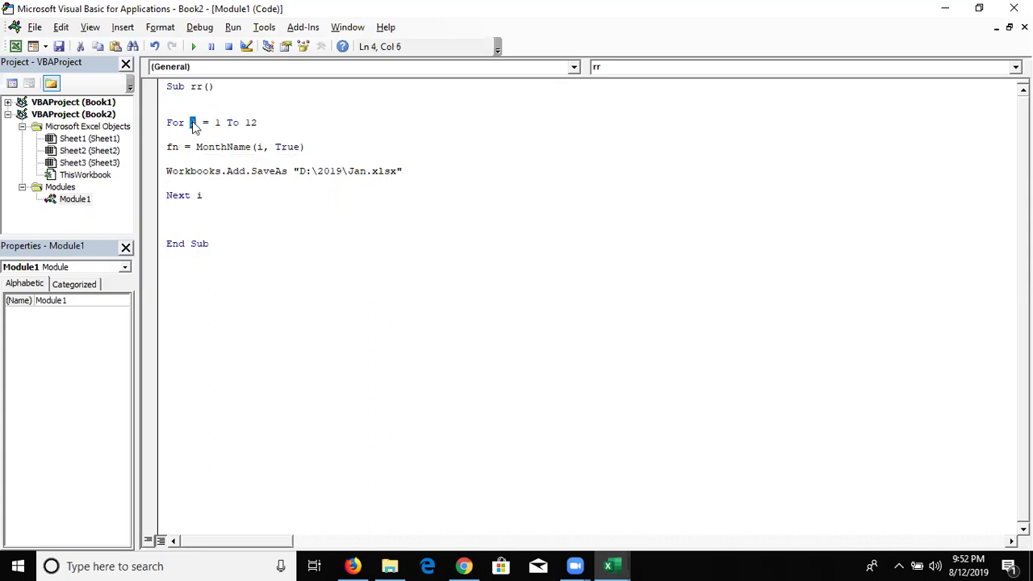
pyautogui.click(364, 171)
pyautogui.doubleClick(173, 147)
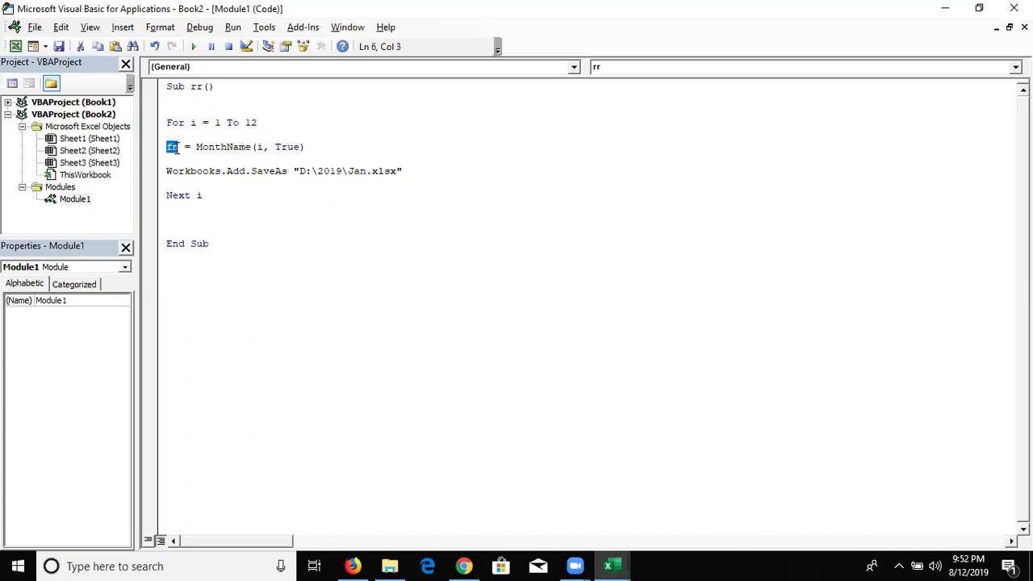
pyautogui.click(349, 172)
pyautogui.write('" ')
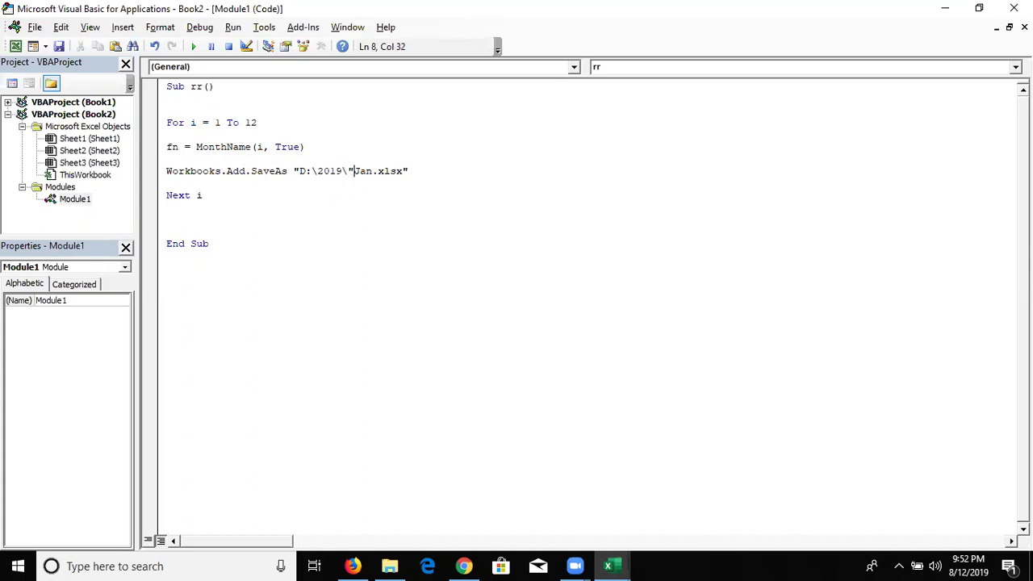
pyautogui.write('&')
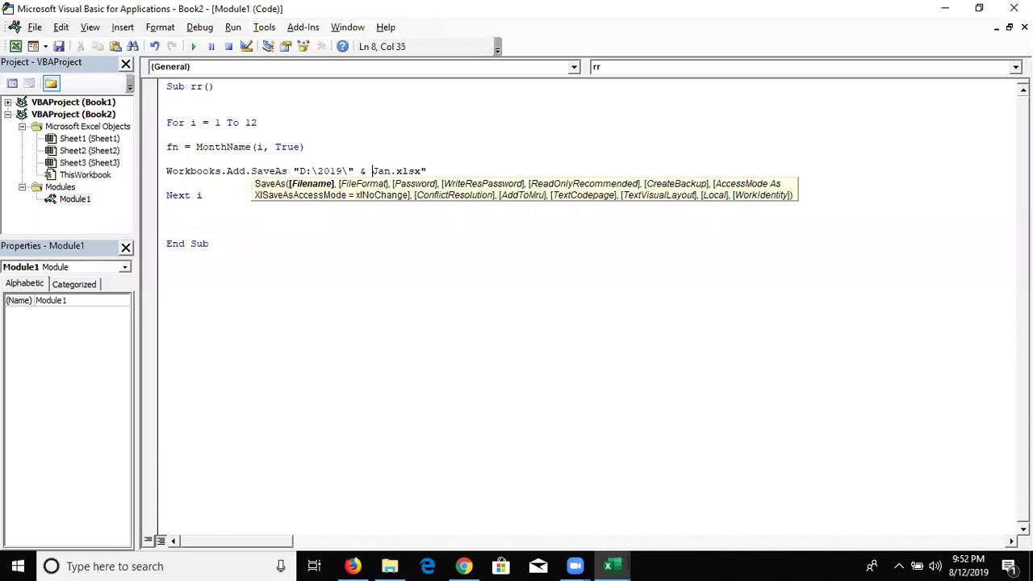
pyautogui.press('Delete')
pyautogui.press('Delete')
pyautogui.press('Delete')
pyautogui.write('fn & ')
pyautogui.write('"')
pyautogui.click(343, 219)
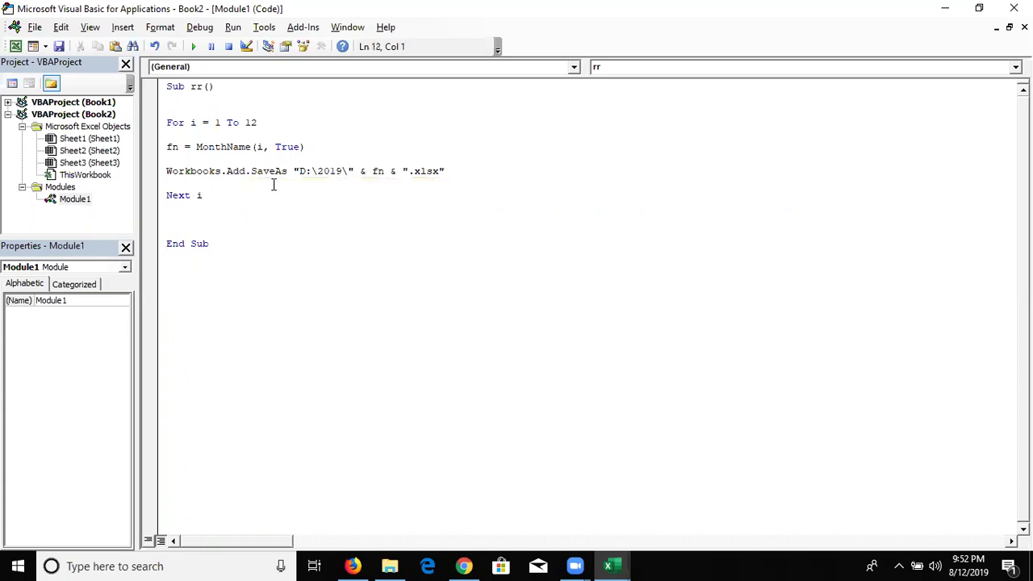
# Step: Add an ActiveWorkbook.Close line below the SaveAs line
pyautogui.moveTo(200, 173); pyautogui.dragTo(199, 180)
pyautogui.click(197, 184)
pyautogui.write('activeworkn')
pyautogui.press('BackSpace')
pyautogui.write('book')
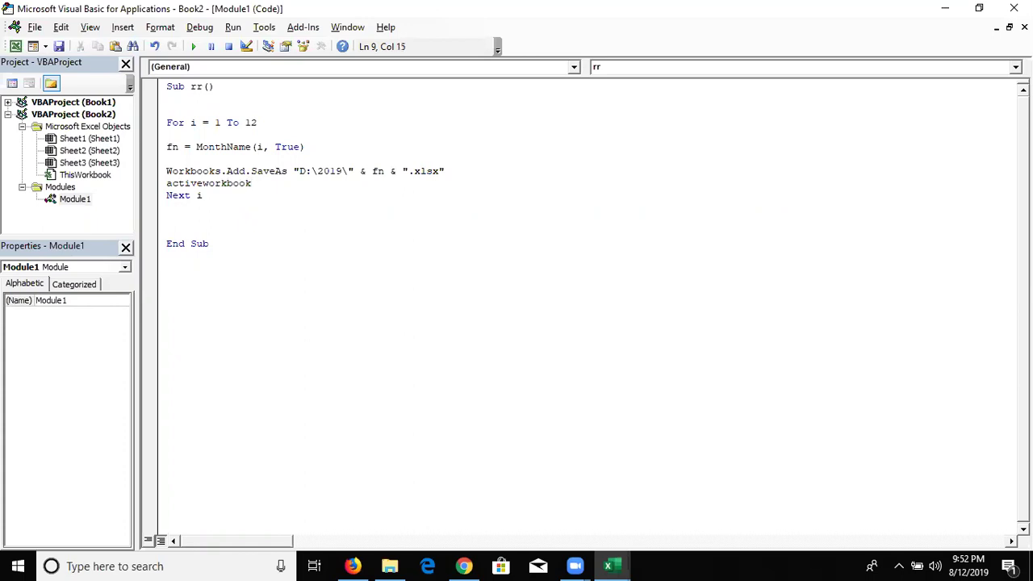
pyautogui.write('.clo')
pyautogui.press('Tab')
# Step: Finish the closing line as ActiveWorkbook.Close True
pyautogui.write('true')
pyautogui.press('Down')
pyautogui.press('Up')
# Step: Start stepping through the rr macro with Debug > Step Into
pyautogui.click(173, 159)
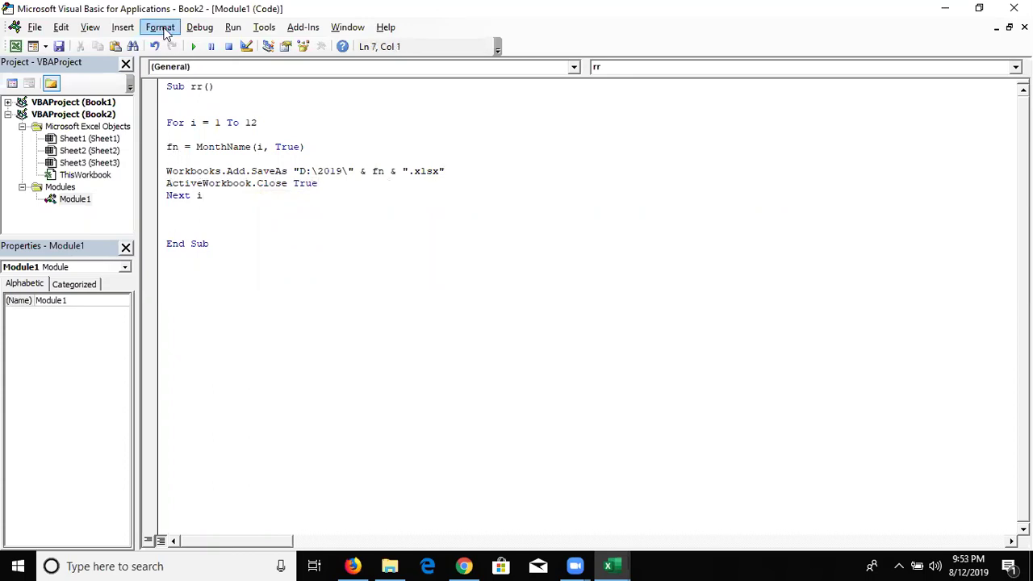
pyautogui.click(162, 29)
pyautogui.moveTo(127, 34)
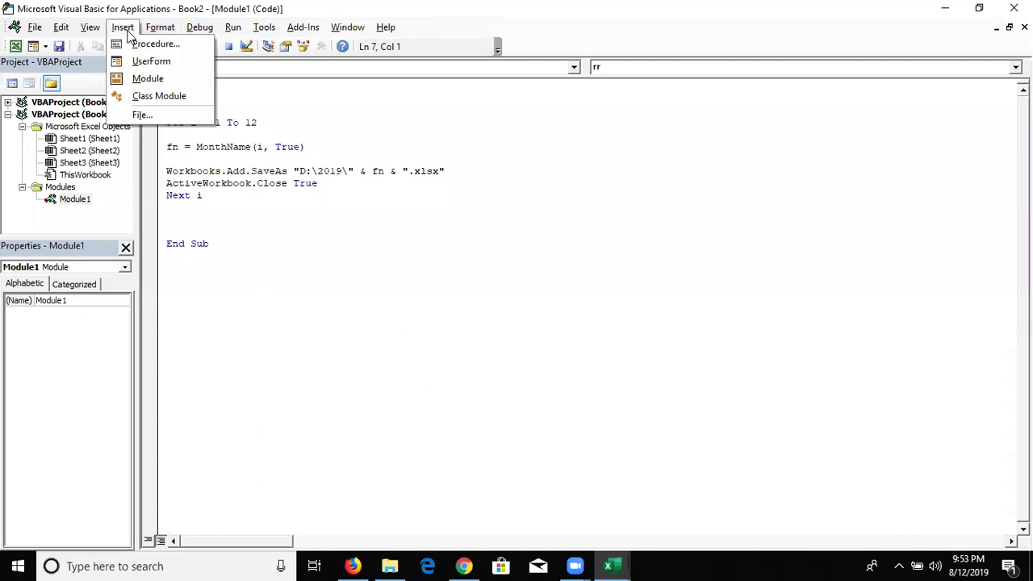
pyautogui.moveTo(198, 29)
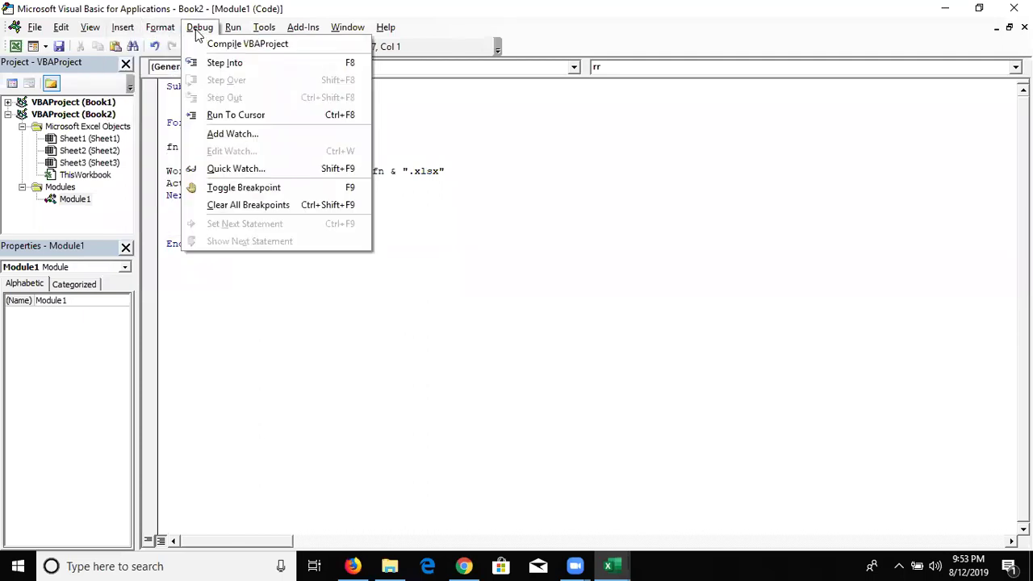
pyautogui.click(228, 65)
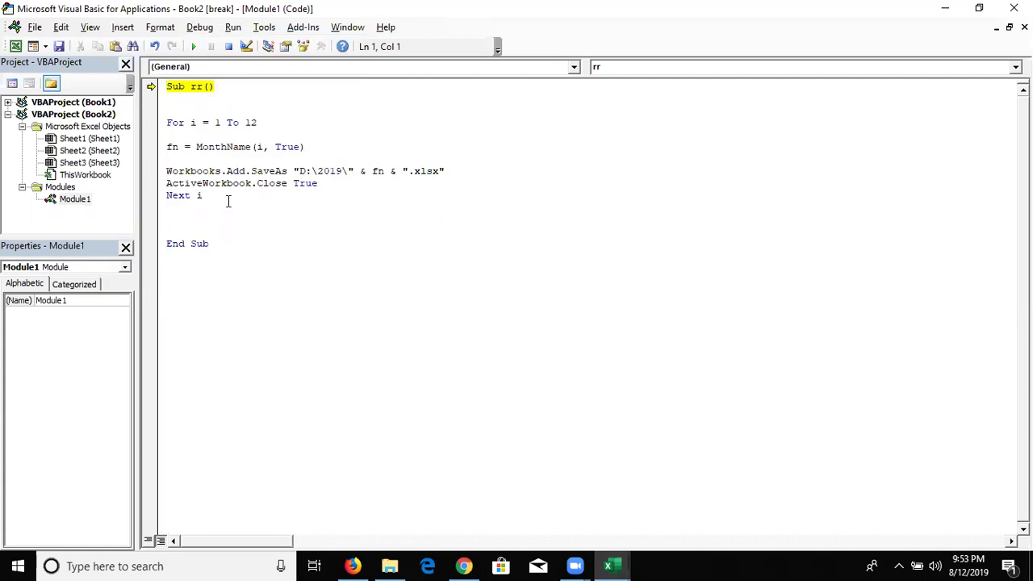
pyautogui.press('F8')
pyautogui.press('F8')
pyautogui.moveTo(194, 122)
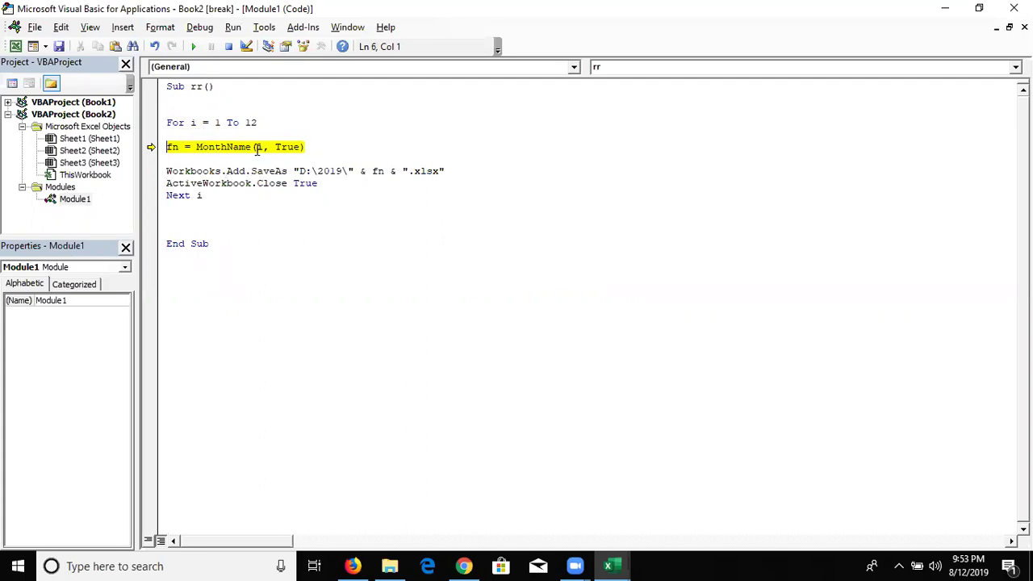
pyautogui.moveTo(260, 146)
# Step: Step past the MonthName line, then run on with F5 so Jan.xlsx is created
pyautogui.press('F8')
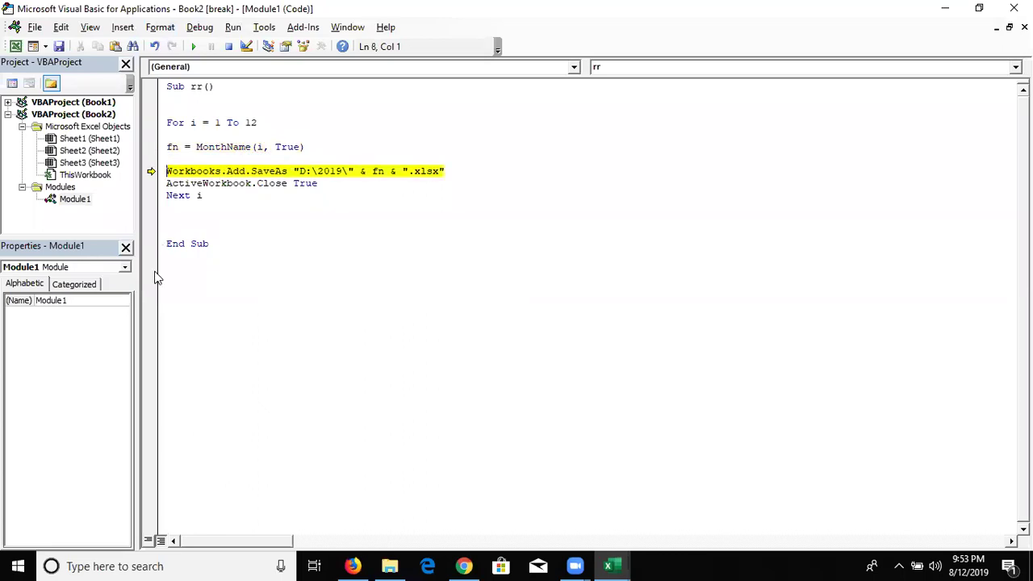
pyautogui.moveTo(171, 146)
pyautogui.moveTo(379, 172)
pyautogui.press('F5')
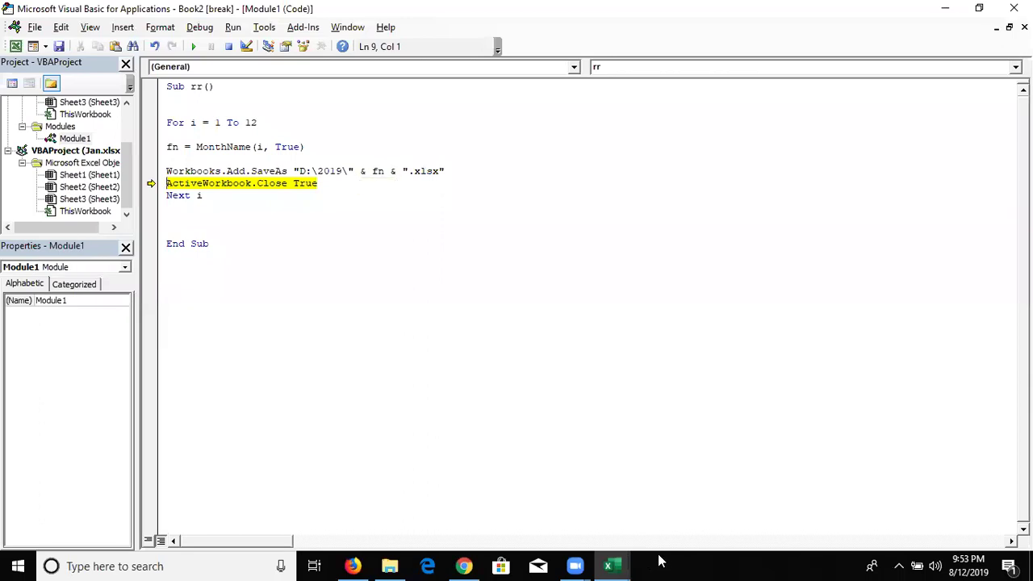
pyautogui.moveTo(626, 565)
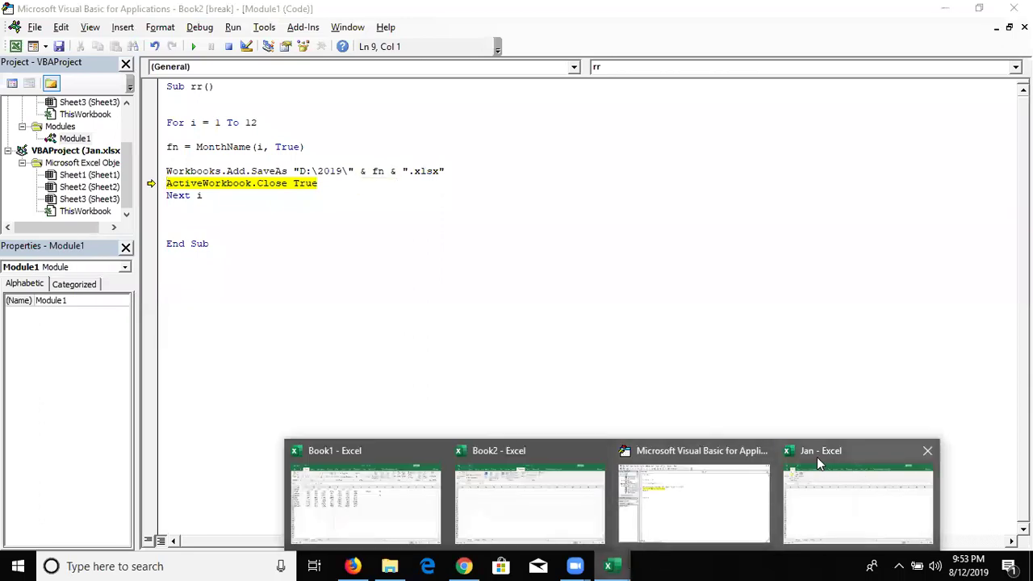
pyautogui.moveTo(817, 457)
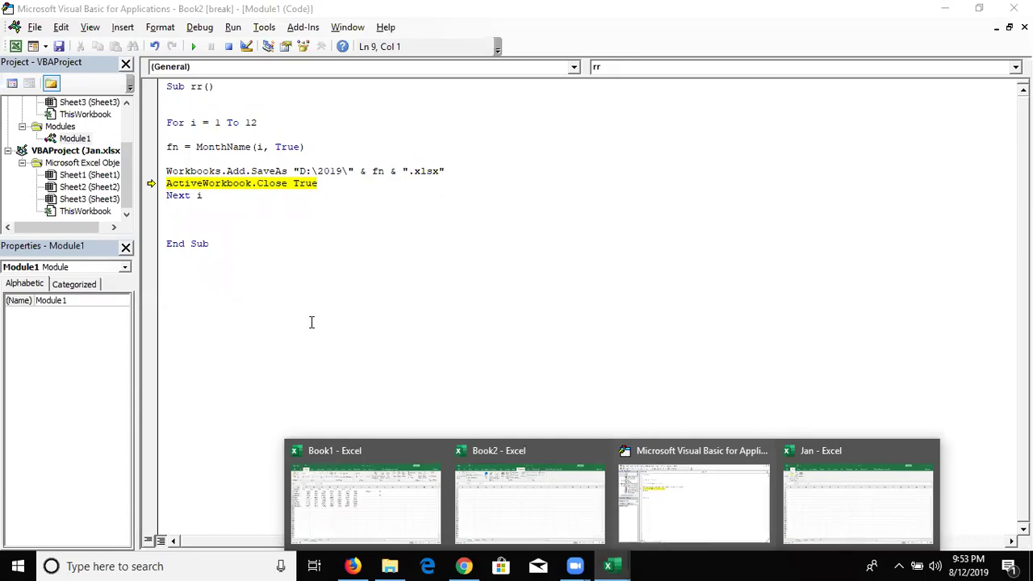
# Step: Step past closing the Jan workbook and into the loop's second pass with i = 2
pyautogui.click(261, 244)
pyautogui.click(251, 225)
pyautogui.press('F8')
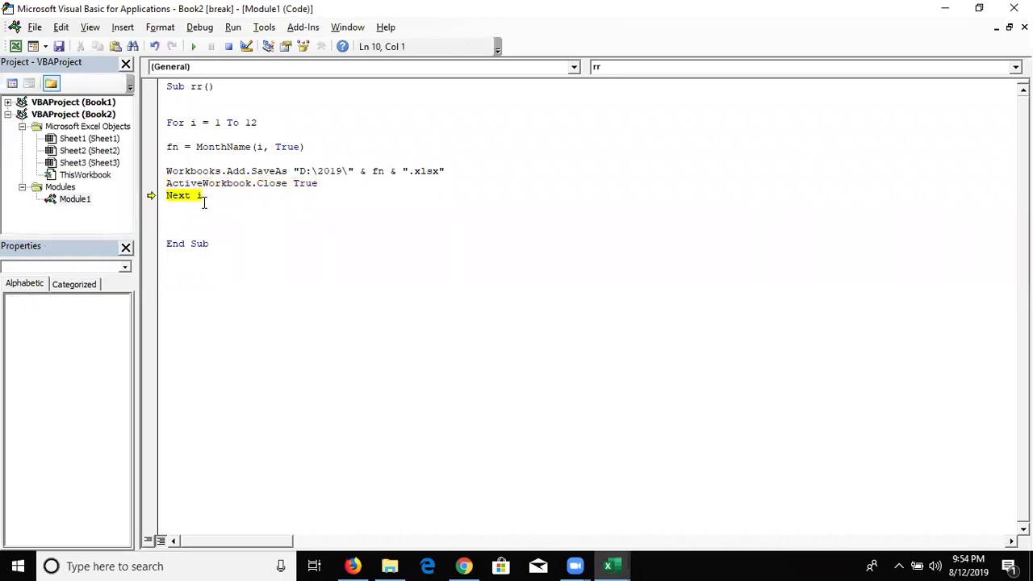
pyautogui.moveTo(200, 196)
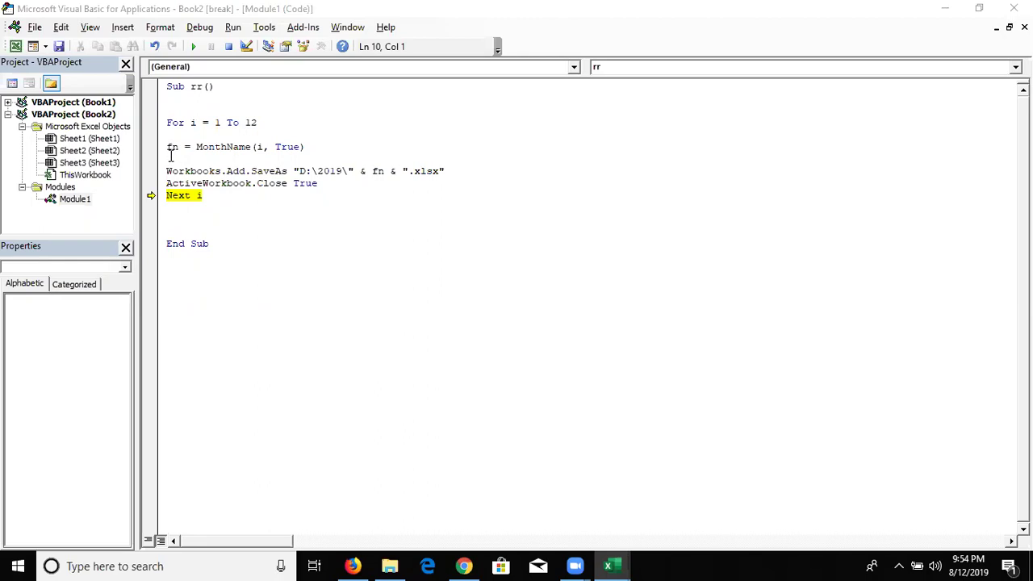
pyautogui.click(197, 183)
pyautogui.press('F8')
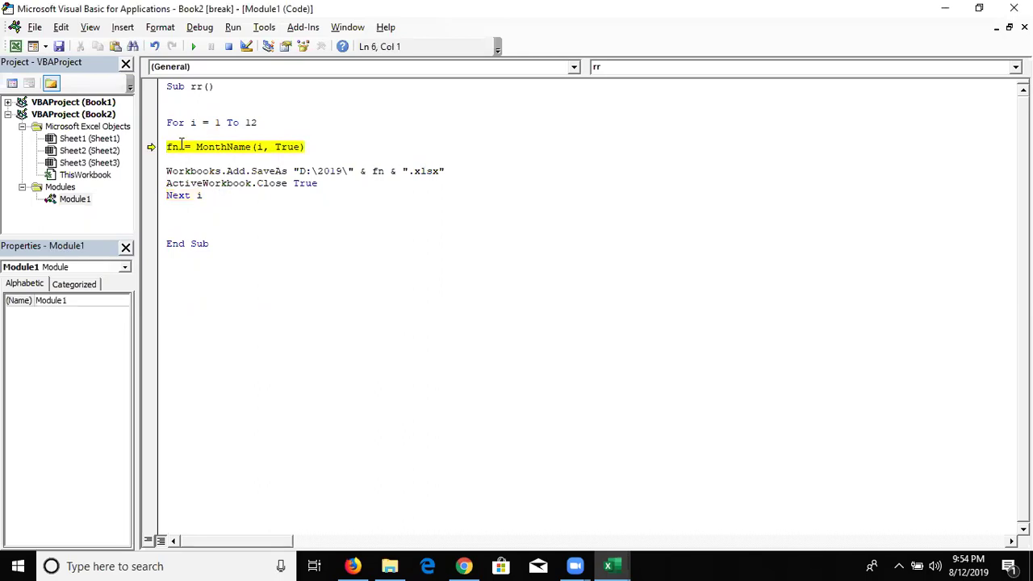
# Step: Step through computing fn = "Feb", then save Feb.xlsx and close it
pyautogui.moveTo(193, 123)
pyautogui.moveTo(261, 146)
pyautogui.press('F8')
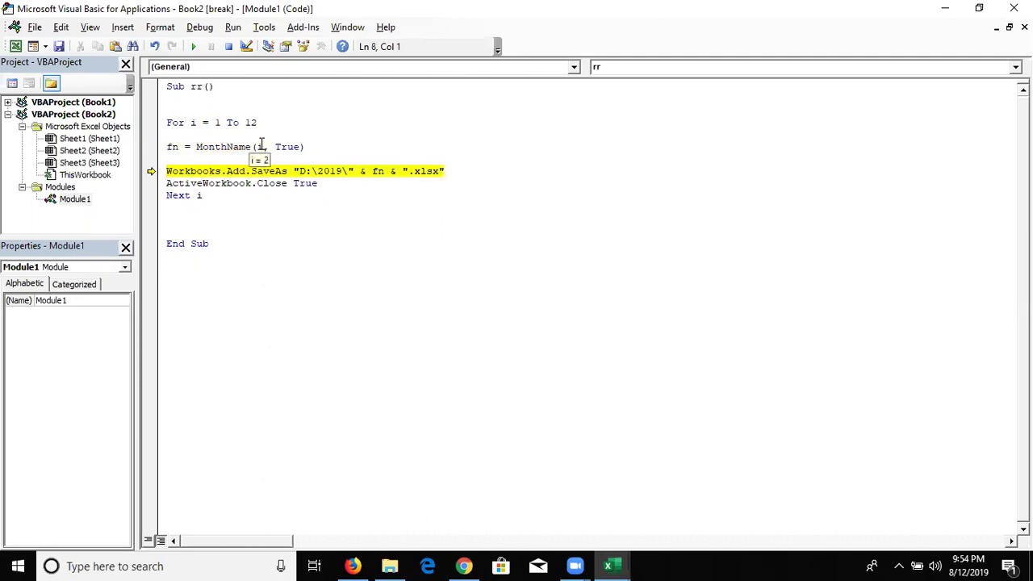
pyautogui.moveTo(174, 145)
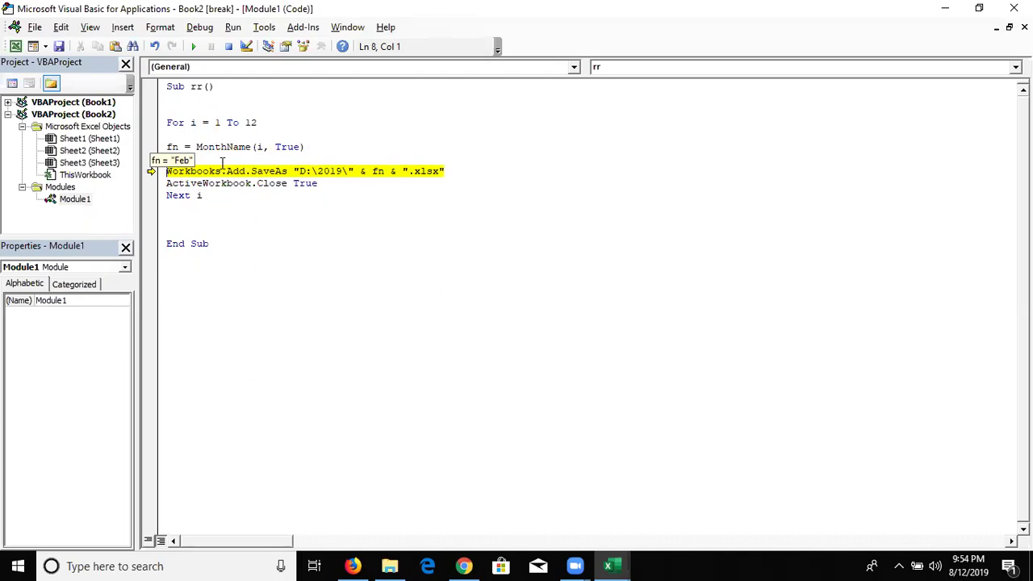
pyautogui.moveTo(375, 173)
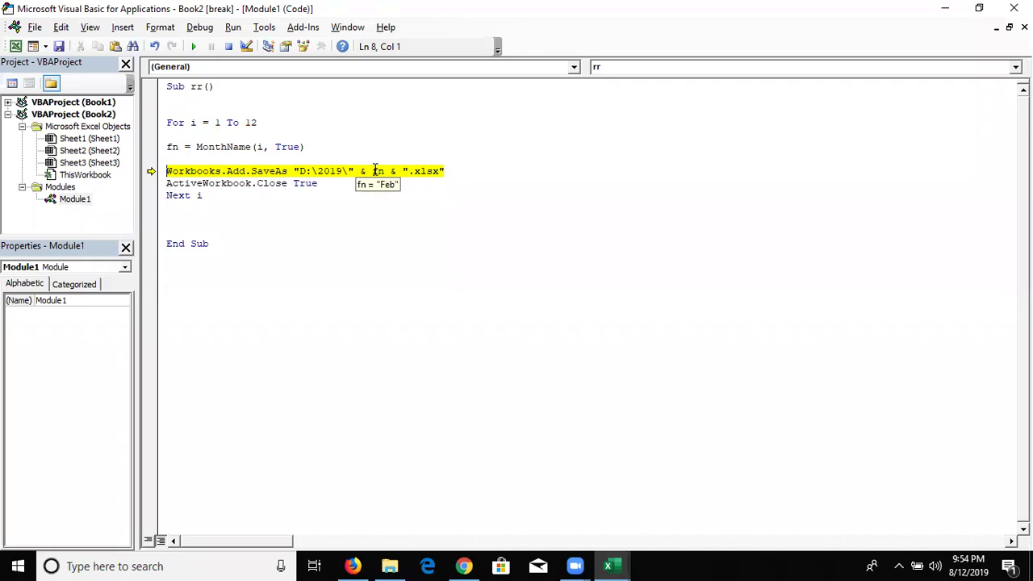
pyautogui.press('F5')
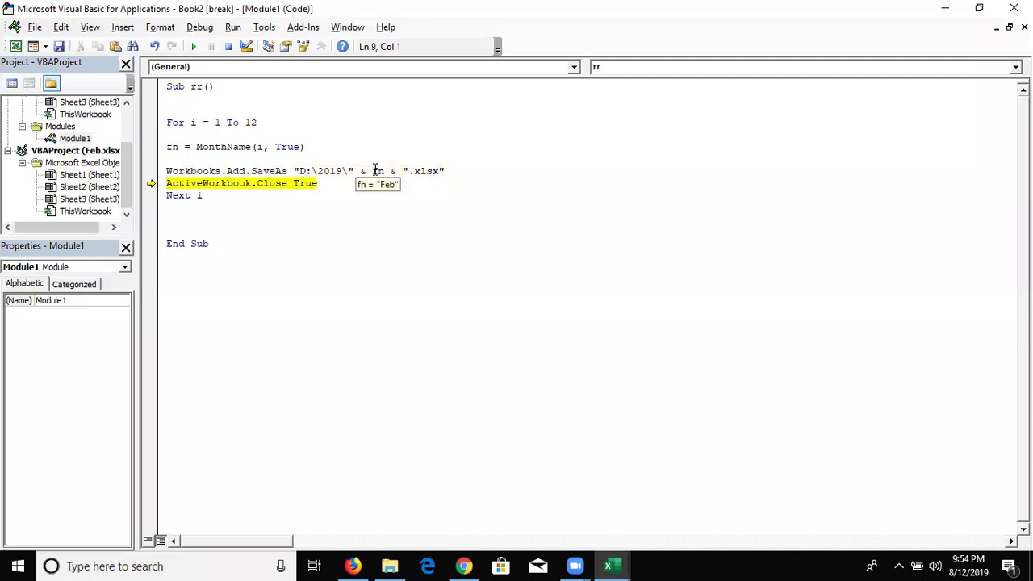
pyautogui.press('F8')
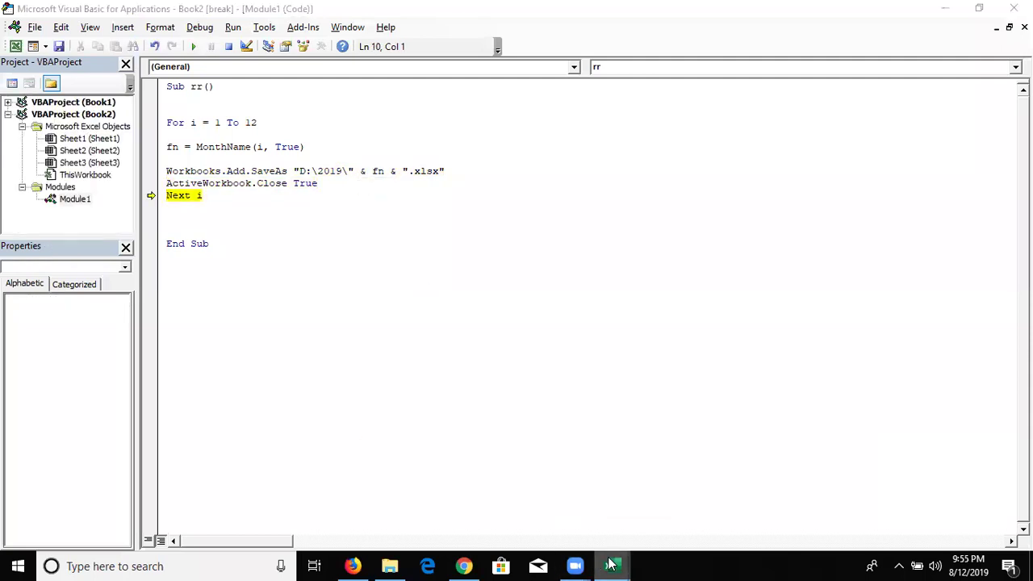
pyautogui.moveTo(610, 566)
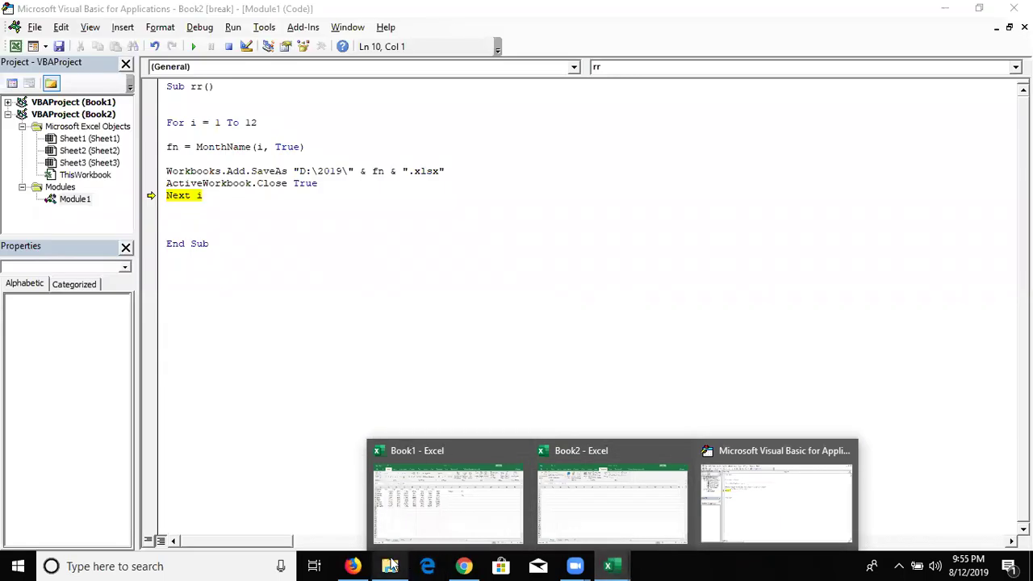
pyautogui.click(391, 566)
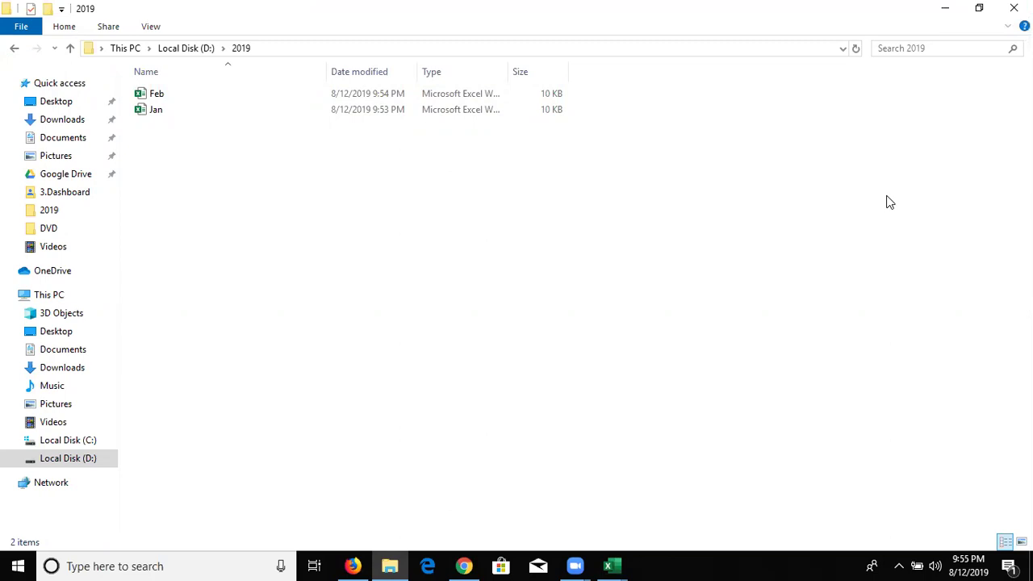
pyautogui.hotkey('alt', 'Tab')
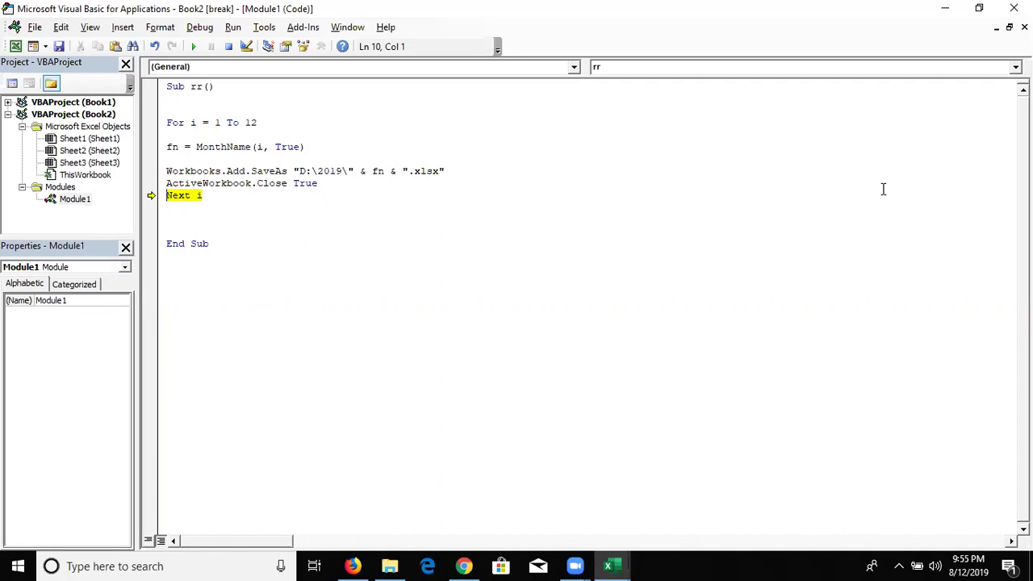
# Step: Insert blank lines above the ActiveWorkbook.Close True line
pyautogui.press('Up')
pyautogui.press('Up')
pyautogui.press('Up')
pyautogui.press('Return')
pyautogui.press('Return')
pyautogui.press('Return')
pyautogui.press('Return')
pyautogui.press('Up')
pyautogui.press('Up')
pyautogui.press('Up')
pyautogui.press('Up')
pyautogui.press('Up')
pyautogui.press('Up')
pyautogui.press('Up')
pyautogui.press('Up')
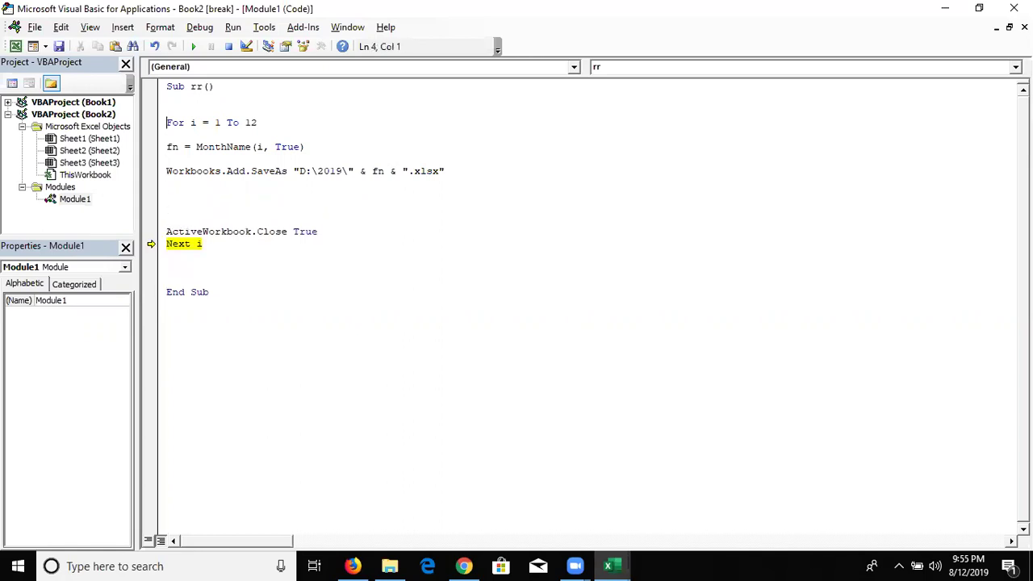
# Step: Highlight the For, MonthName, Workbooks.Add.SaveAs, Close and Next lines one by one to explain the loop
pyautogui.hotkey('shift', 'Down')
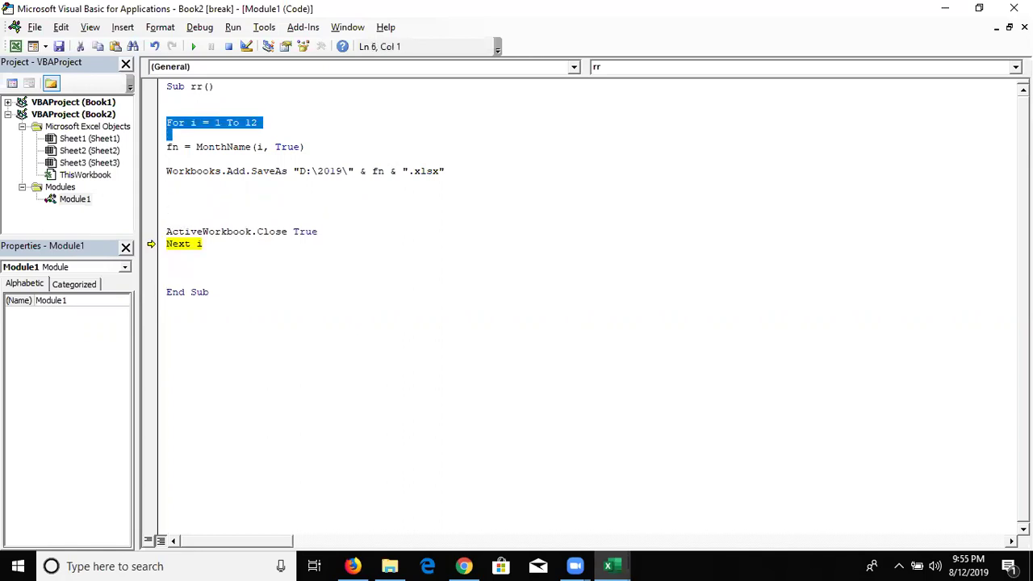
pyautogui.press('Right')
pyautogui.press('Up')
pyautogui.press('Up')
pyautogui.press('Right')
pyautogui.press('Right')
pyautogui.press('Right')
pyautogui.press('Right')
pyautogui.press('Down')
pyautogui.press('Down')
pyautogui.press('Right')
pyautogui.hotkey('shift', 'Down')
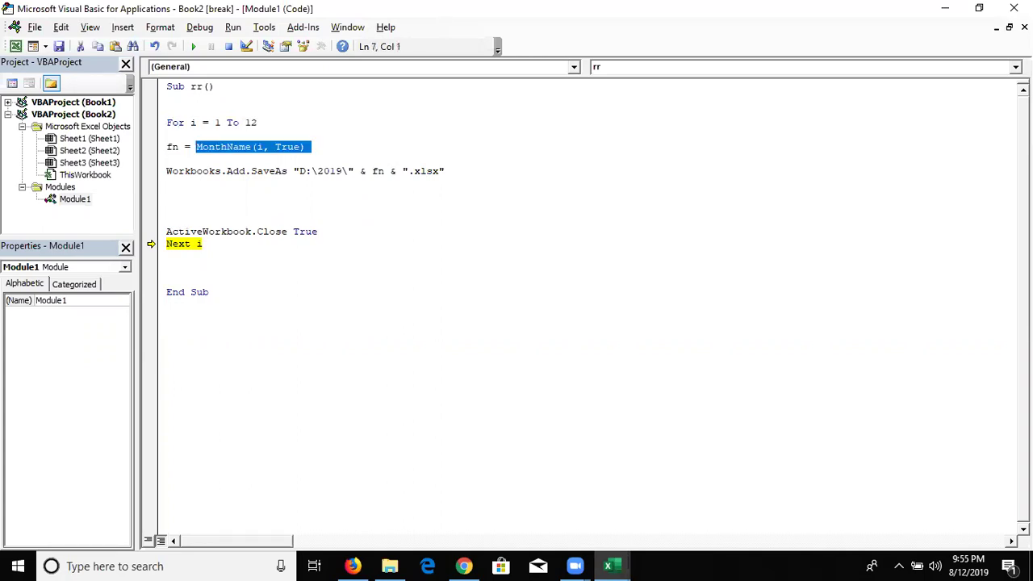
pyautogui.press('Down')
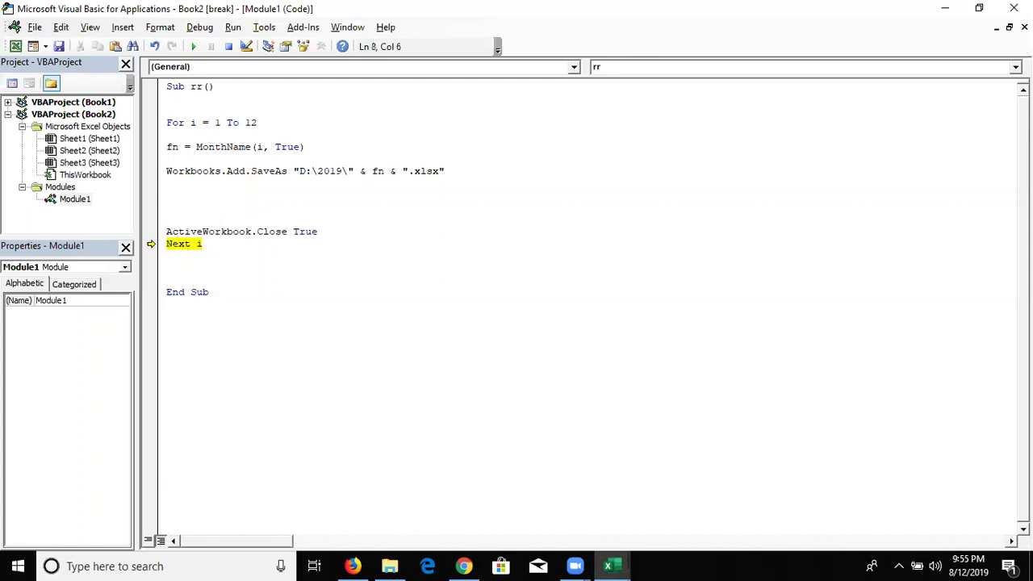
pyautogui.hotkey('shift', 'Down')
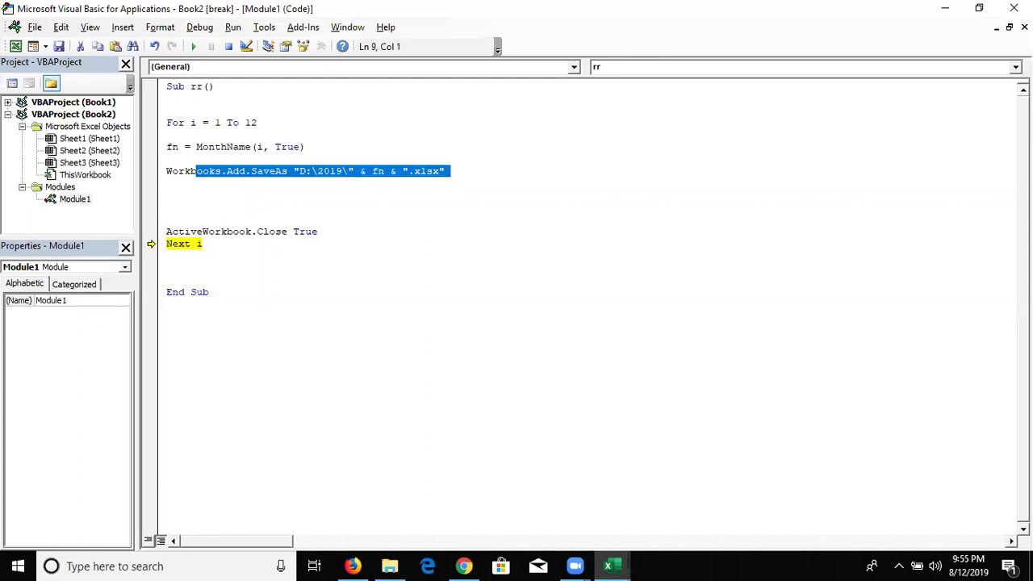
pyautogui.press('Down')
pyautogui.press('Down')
pyautogui.press('Down')
pyautogui.press('Down')
pyautogui.hotkey('shift', 'Down')
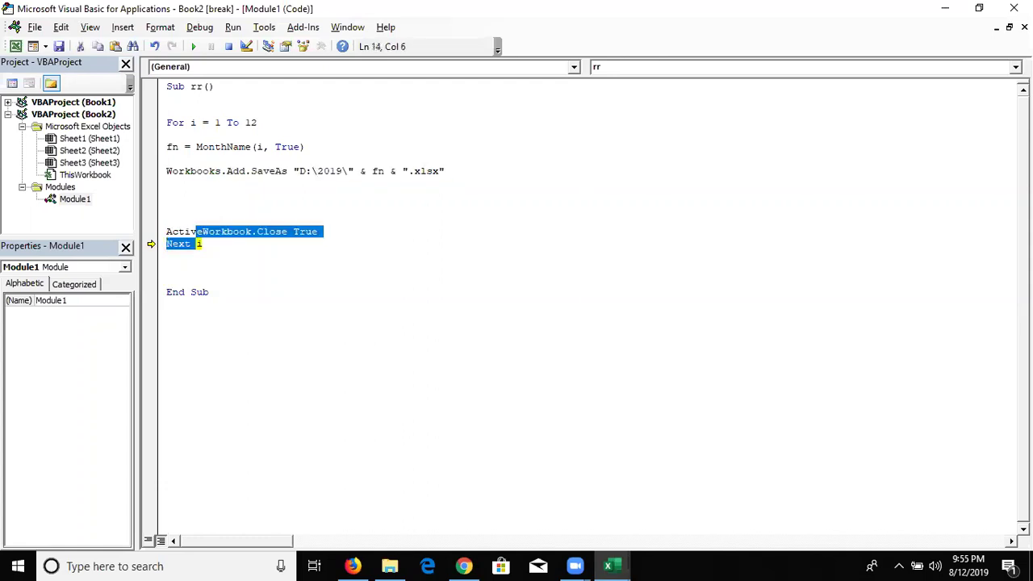
# Step: Put the caret on the blank space between the SaveAs and Close lines
pyautogui.click(168, 219)
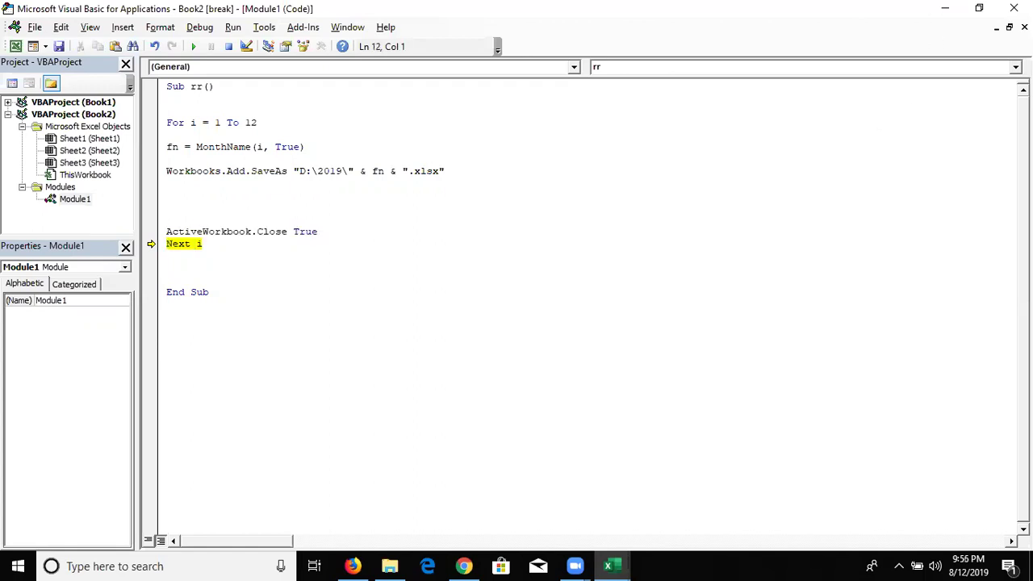
pyautogui.click(363, 193)
pyautogui.moveTo(192, 123)
# Step: Below End Sub, declare Sub rr_() with an r = r + 1 line
pyautogui.click(208, 345)
pyautogui.write('sub rr_')
pyautogui.write(' ()')
pyautogui.press('Return')
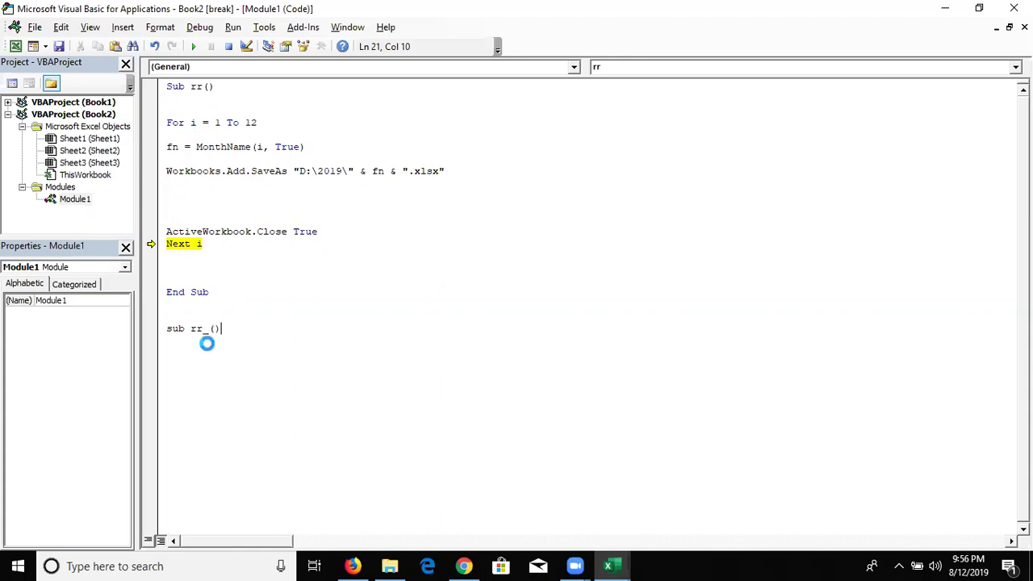
pyautogui.press('Return')
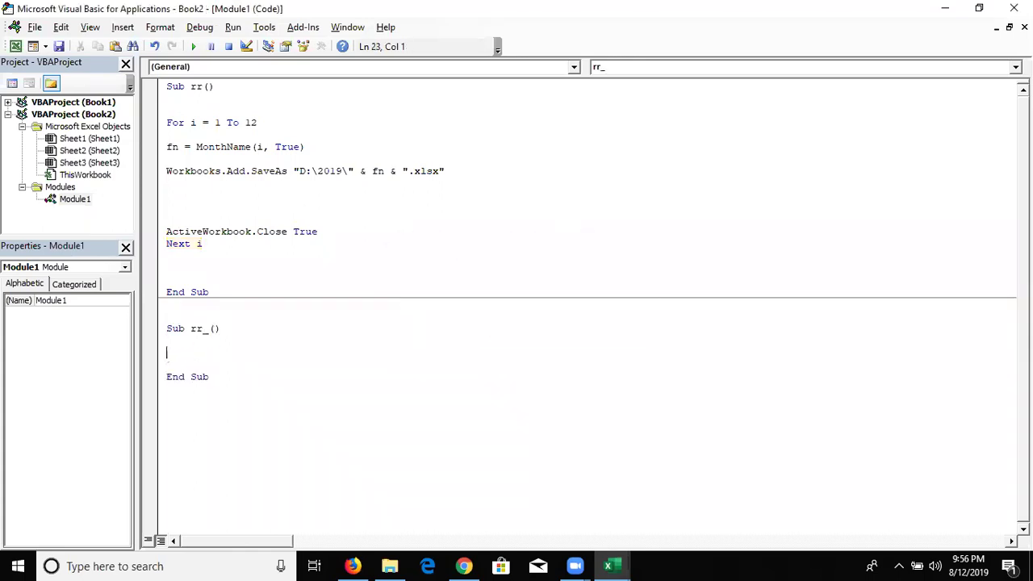
pyautogui.write('r=r+1')
pyautogui.press('Return')
# Step: Copy the r = r + 1 line and paste it repeatedly beneath itself
pyautogui.click(167, 353)
pyautogui.hotkey('shift', 'Down')
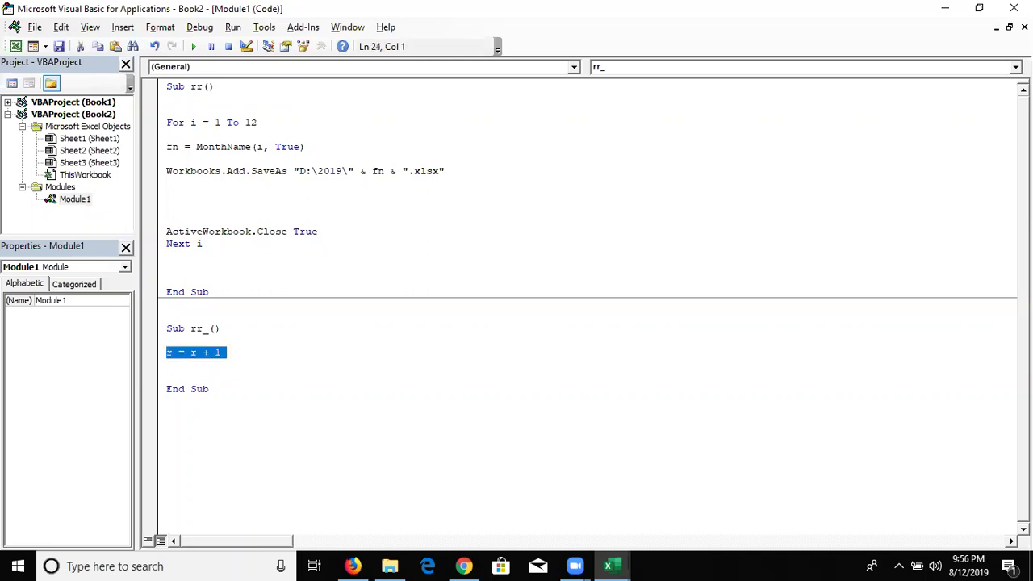
pyautogui.click(167, 341)
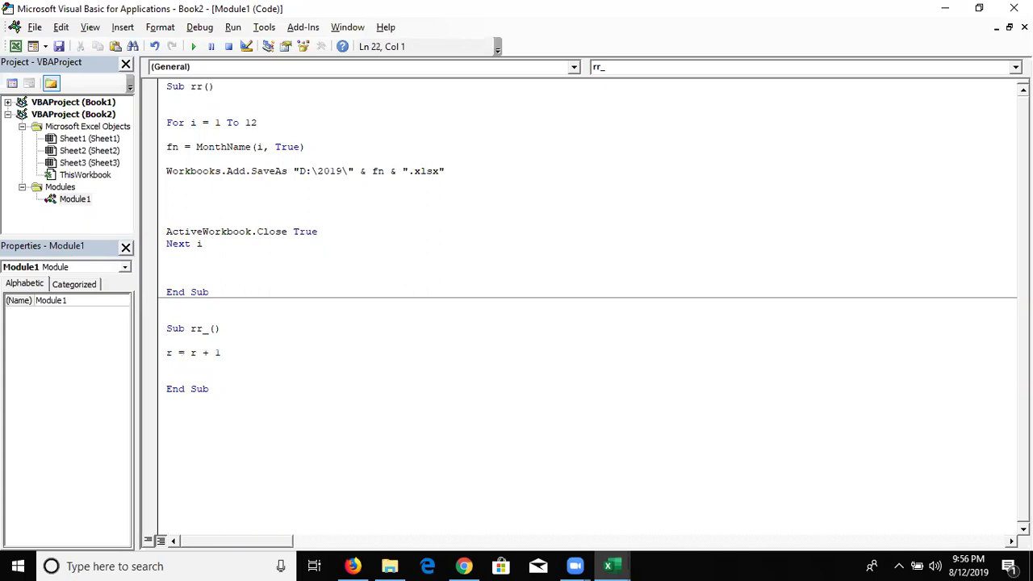
pyautogui.click(167, 365)
pyautogui.click(167, 353)
pyautogui.hotkey('shift', 'Down')
pyautogui.hotkey('ctrl', 'c')
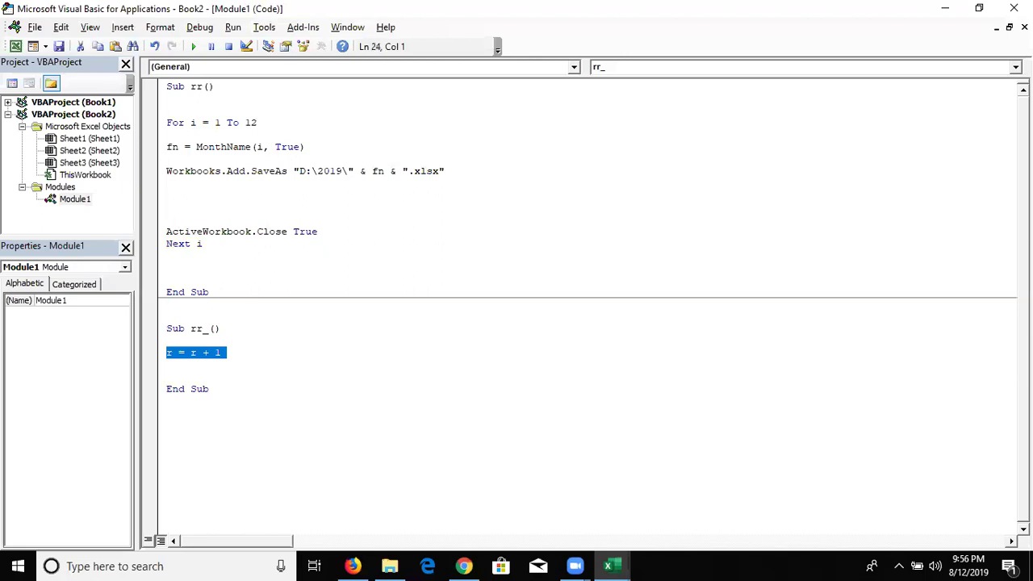
pyautogui.click(167, 365)
pyautogui.hotkey('ctrl', 'v')
pyautogui.hotkey('ctrl', 'v')
pyautogui.hotkey('ctrl', 'v')
pyautogui.hotkey('ctrl', 'v')
pyautogui.hotkey('ctrl', 'v')
pyautogui.hotkey('ctrl', 'v')
pyautogui.hotkey('ctrl', 'v')
pyautogui.hotkey('ctrl', 'v')
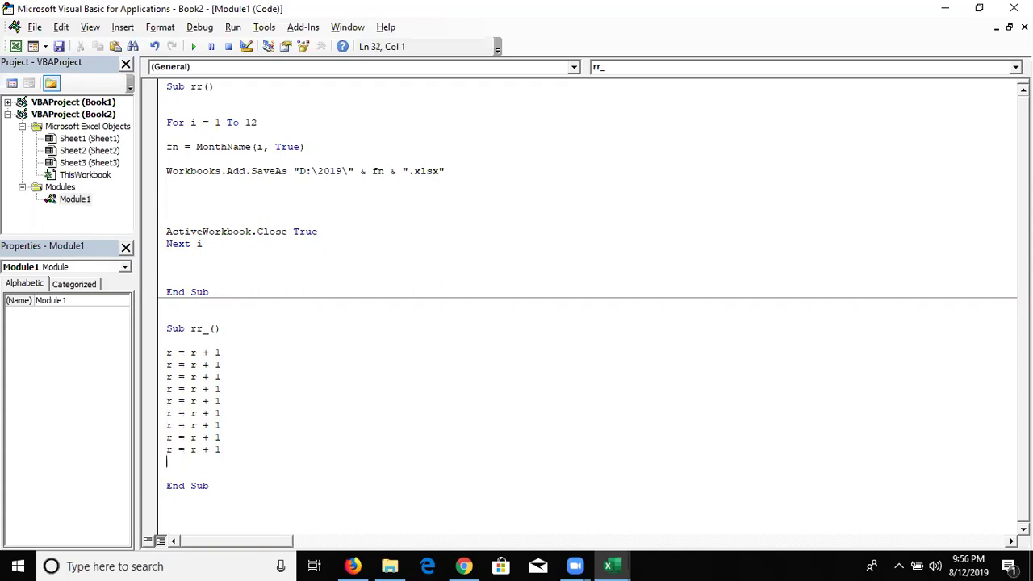
# Step: Write a For i = 1 To 10 loop containing r = r + 1 and ending with Next i
pyautogui.press('Up')
pyautogui.press('Up')
pyautogui.press('Up')
pyautogui.press('Up')
pyautogui.press('Up')
pyautogui.press('Up')
pyautogui.press('Up')
pyautogui.press('Return')
pyautogui.press('Return')
pyautogui.press('Return')
pyautogui.press('Up')
pyautogui.press('Up')
pyautogui.press('Up')
pyautogui.write('for i =1 to 10')
pyautogui.press('Return')
pyautogui.write('r=')
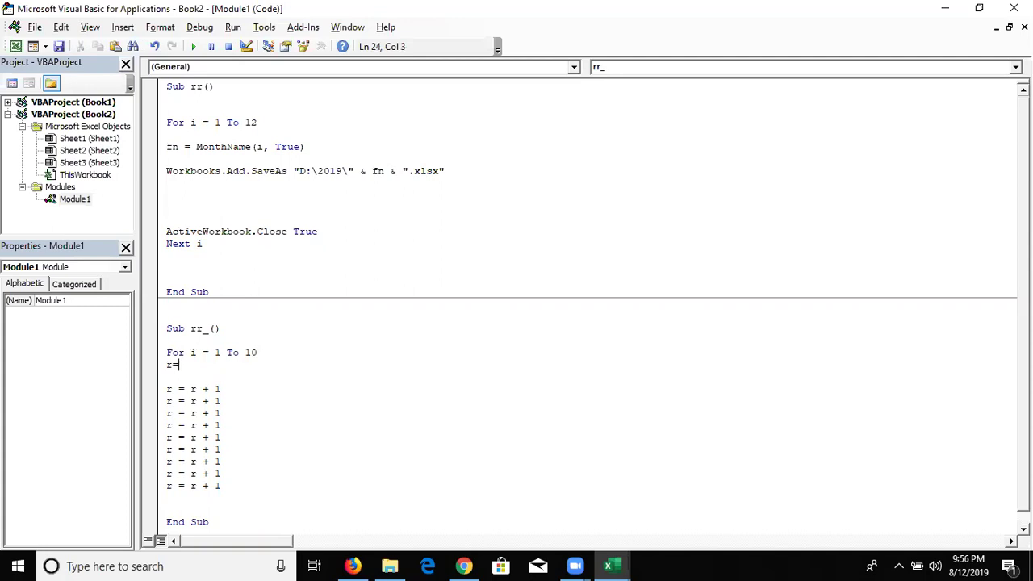
pyautogui.write('r6')
pyautogui.press('BackSpace')
pyautogui.write('+ 1')
pyautogui.press('Return')
pyautogui.write('nex')
pyautogui.write('t i')
pyautogui.press('Return')
pyautogui.press('Return')
pyautogui.press('Up')
pyautogui.press('Up')
pyautogui.press('Up')
pyautogui.hotkey('shift', 'Down')
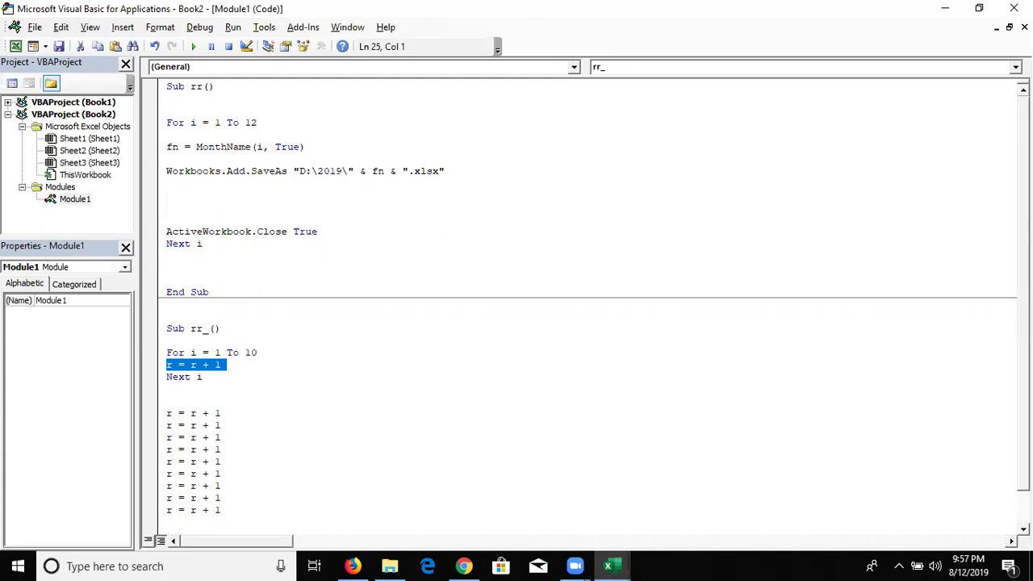
# Step: Space out the rr_ loop and highlight its For, Next i and r = r + 1 lines, plus the month loop body
pyautogui.press('Left')
pyautogui.press('Return')
pyautogui.press('Return')
pyautogui.press('Up')
pyautogui.press('Up')
pyautogui.press('Up')
pyautogui.press('Up')
pyautogui.hotkey('shift', 'Down')
pyautogui.press('Right')
pyautogui.press('Down')
pyautogui.press('Down')
pyautogui.press('Down')
pyautogui.hotkey('shift', 'Down')
pyautogui.press('Left')
pyautogui.press('Up')
pyautogui.press('Up')
pyautogui.press('Up')
pyautogui.hotkey('shift', 'Down')
pyautogui.hotkey('shift', 'Down')
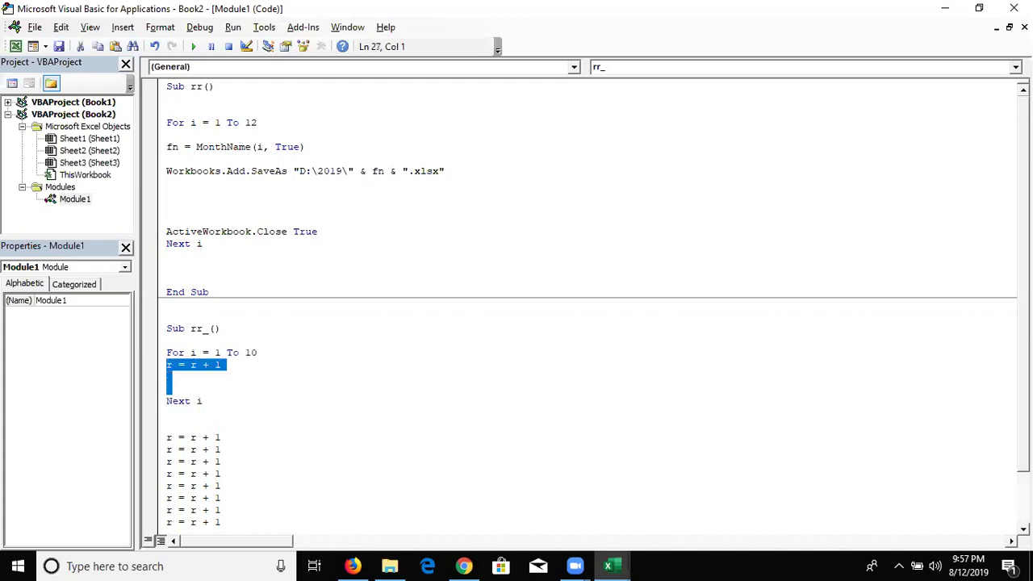
pyautogui.press('Left')
pyautogui.press('Up')
pyautogui.press('Up')
pyautogui.press('Up')
pyautogui.press('Up')
pyautogui.press('Up')
pyautogui.press('Up')
pyautogui.press('Up')
pyautogui.press('Up')
pyautogui.press('Down')
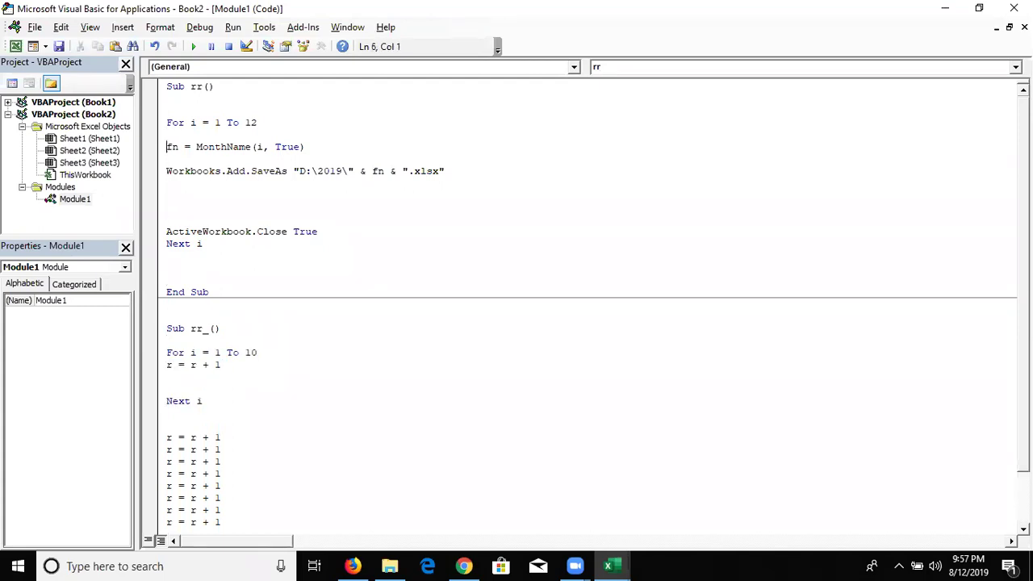
pyautogui.hotkey('shift', 'Down')
pyautogui.hotkey('shift', 'Down')
pyautogui.hotkey('shift', 'Down')
pyautogui.hotkey('shift', 'Down')
pyautogui.hotkey('shift', 'Down')
pyautogui.hotkey('shift', 'Down')
pyautogui.hotkey('shift', 'Down')
pyautogui.hotkey('shift', 'Down')
pyautogui.hotkey('shift', 'Down')
pyautogui.hotkey('shift', 'Up')
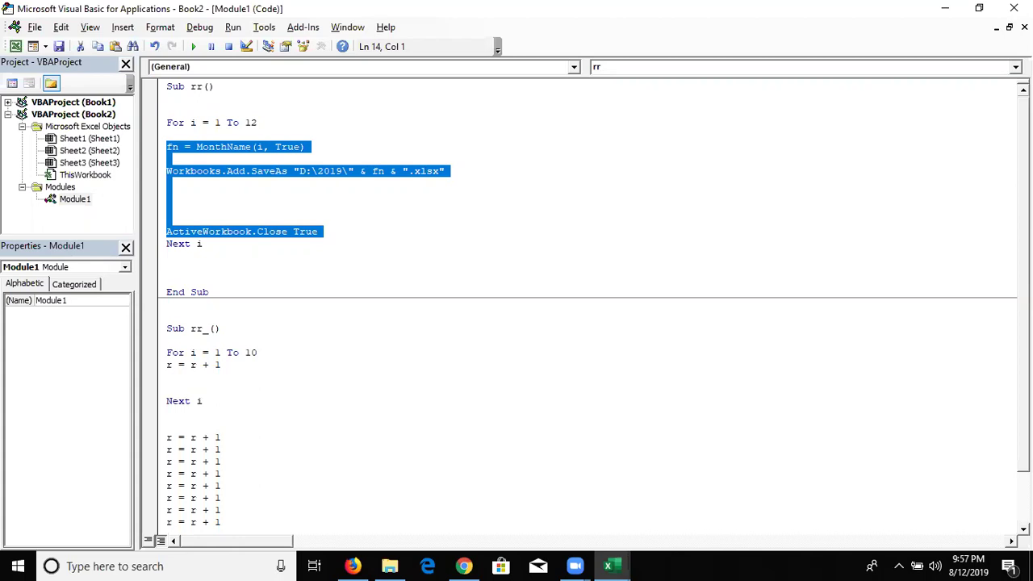
pyautogui.press('Right')
# Step: Add a blank line above r = r + 1 and highlight that line
pyautogui.press('Down')
pyautogui.press('Down')
pyautogui.press('Down')
pyautogui.press('Up')
pyautogui.press('Return')
pyautogui.hotkey('shift', 'Down')
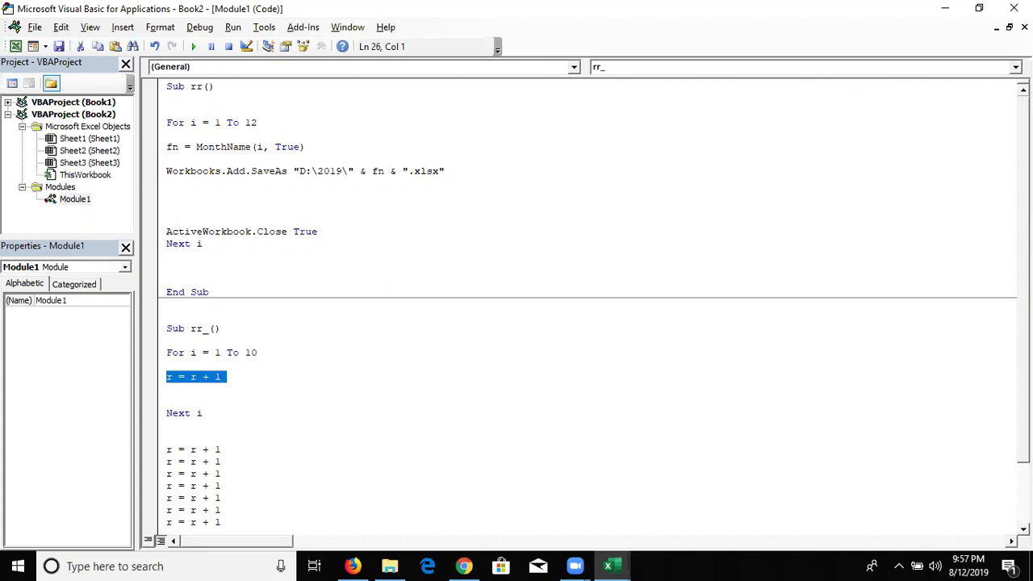
pyautogui.press('Up')
pyautogui.hotkey('shift', 'Up')
pyautogui.press('Down')
pyautogui.press('Down')
pyautogui.press('Down')
pyautogui.hotkey('shift', 'Down')
pyautogui.press('Up')
pyautogui.press('Up')
pyautogui.press('Up')
pyautogui.press('Up')
# Step: Highlight the loop range i = 1 To 10, then just the counter variable i
pyautogui.press('Up')
pyautogui.press('Right')
pyautogui.press('Right')
pyautogui.press('Right')
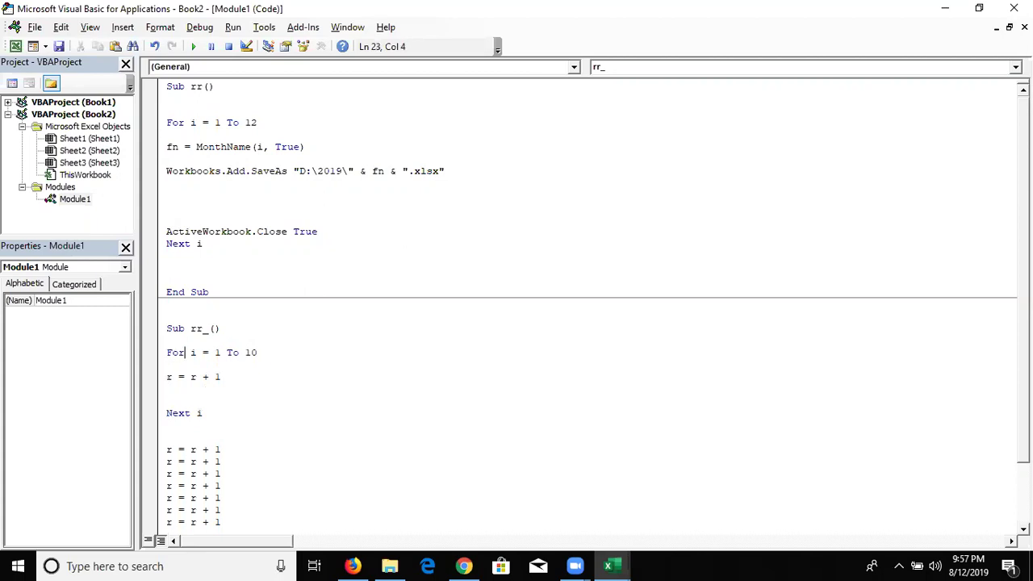
pyautogui.press('Right')
pyautogui.press('Right')
pyautogui.press('Left')
pyautogui.hotkey('shift', 'Down')
pyautogui.hotkey('shift', 'Left')
pyautogui.hotkey('shift', 'Left')
pyautogui.hotkey('shift', 'Left')
pyautogui.hotkey('shift', 'Left')
pyautogui.hotkey('shift', 'Left')
pyautogui.hotkey('shift', 'Left')
pyautogui.hotkey('shift', 'Left')
pyautogui.hotkey('shift', 'Left')
pyautogui.hotkey('shift', 'Left')
pyautogui.hotkey('shift', 'Left')
pyautogui.press('Left')
pyautogui.press('Left')
pyautogui.press('Left')
pyautogui.press('Left')
pyautogui.press('Left')
pyautogui.press('Down')
pyautogui.press('Up')
pyautogui.press('Right')
pyautogui.press('Right')
pyautogui.press('Right')
pyautogui.press('Right')
pyautogui.hotkey('shift', 'Right')
pyautogui.click(167, 425)
pyautogui.doubleClick(198, 413)
pyautogui.doubleClick(250, 353)
pyautogui.click(205, 426)
pyautogui.click(192, 412)
pyautogui.click(179, 353)
pyautogui.moveTo(293, 171); pyautogui.dragTo(449, 171)
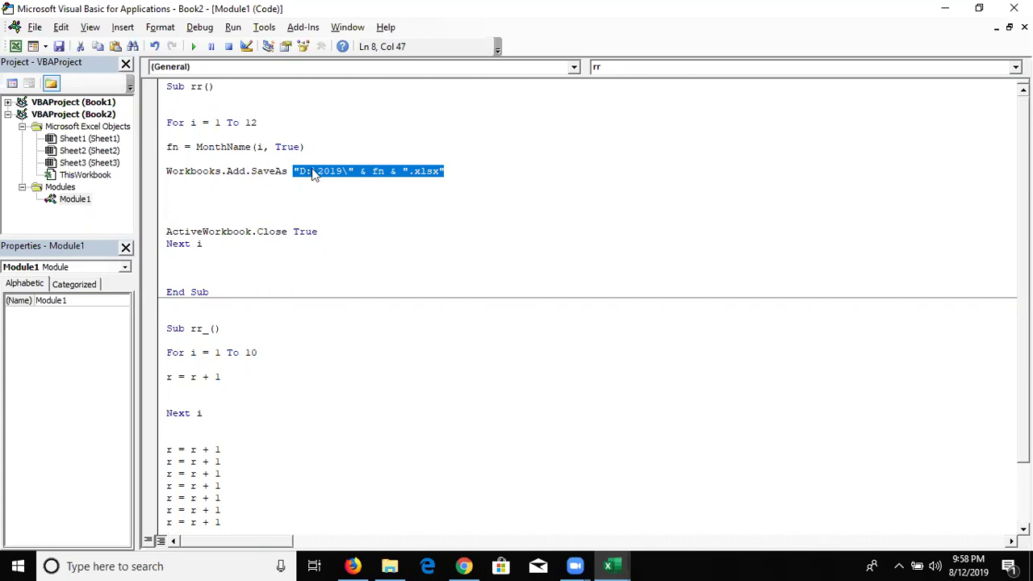
pyautogui.moveTo(300, 171); pyautogui.dragTo(313, 170)
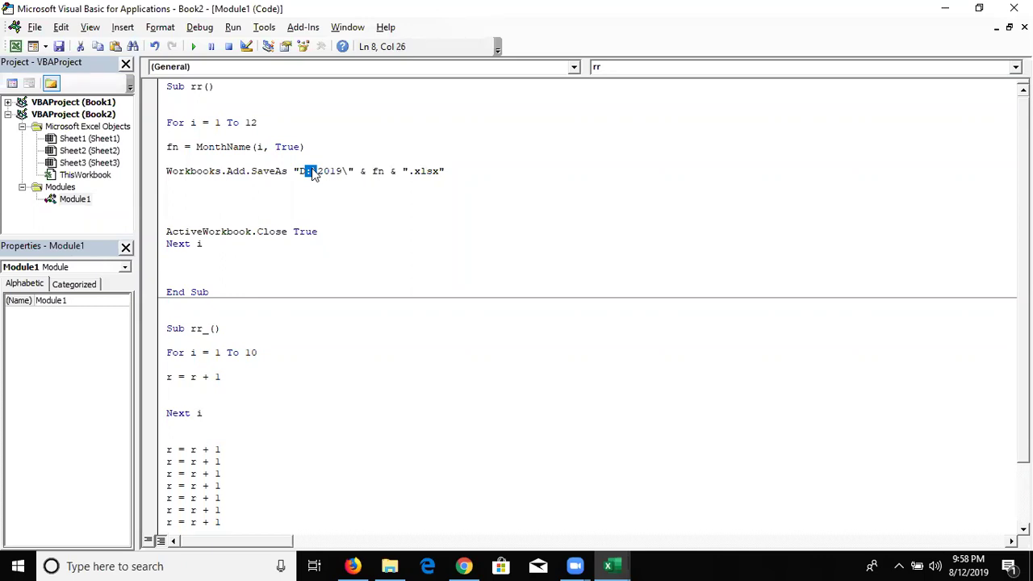
pyautogui.moveTo(401, 171); pyautogui.dragTo(411, 172)
pyautogui.doubleClick(378, 171)
pyautogui.click(400, 185)
pyautogui.click(371, 173)
pyautogui.click(389, 205)
pyautogui.moveTo(299, 171); pyautogui.dragTo(446, 173)
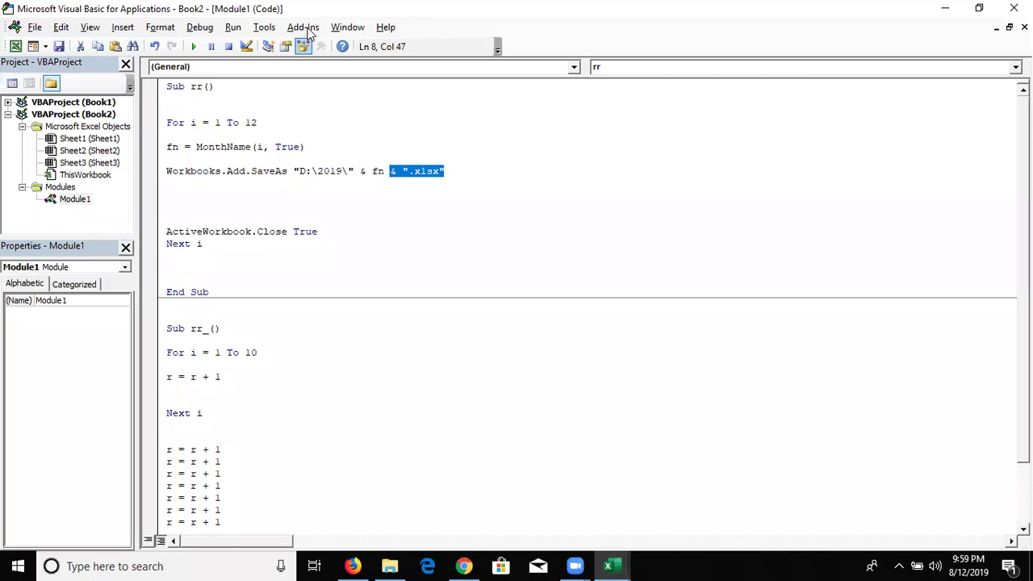
pyautogui.press('F5')
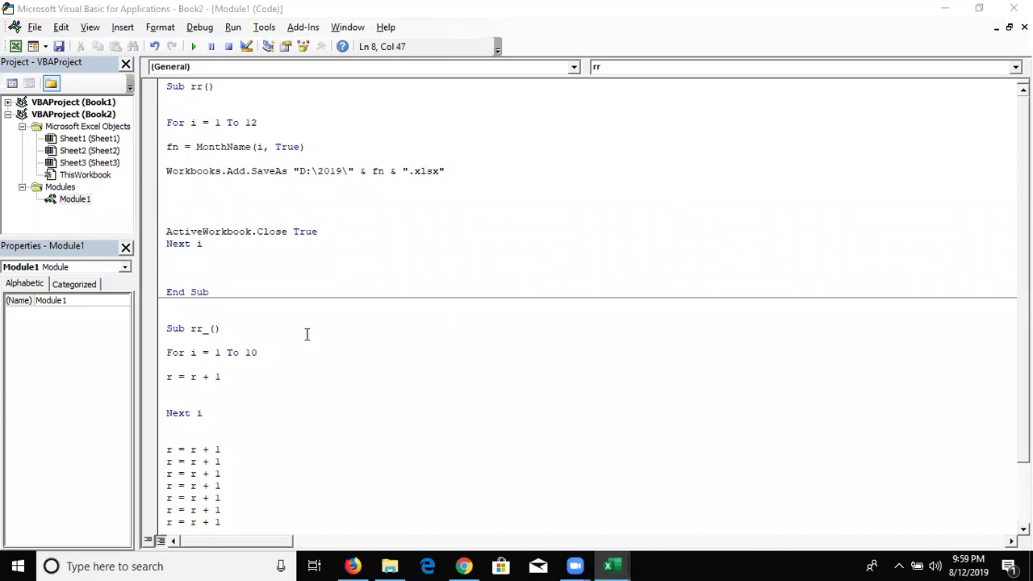
pyautogui.scroll(-2, 200, 368)
# Step: Delete the demo rr_ macro and go to a new line below the SaveAs line
pyautogui.moveTo(212, 511); pyautogui.dragTo(154, 268)
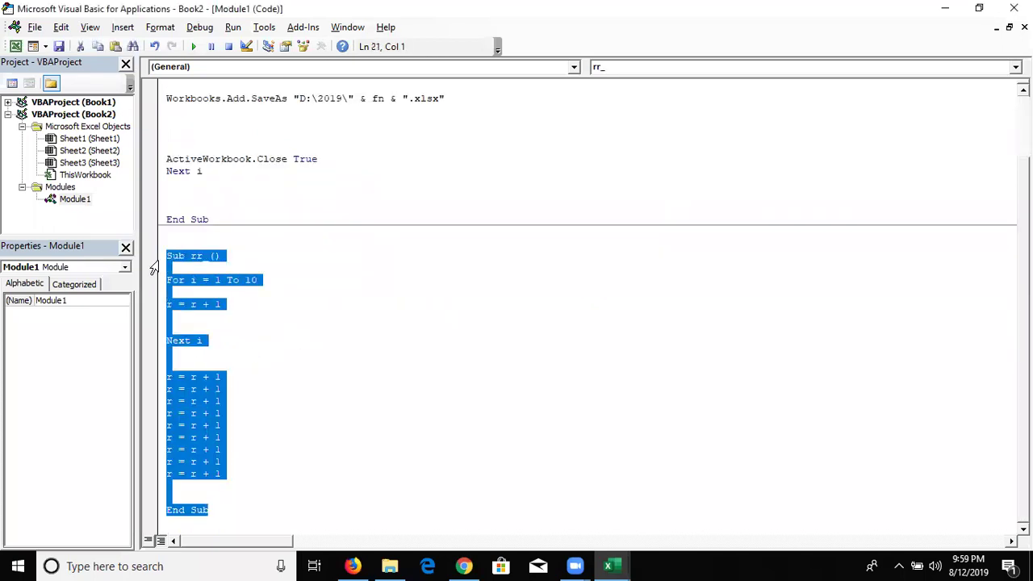
pyautogui.press('Delete')
pyautogui.click(290, 278)
pyautogui.click(254, 210)
pyautogui.click(173, 204)
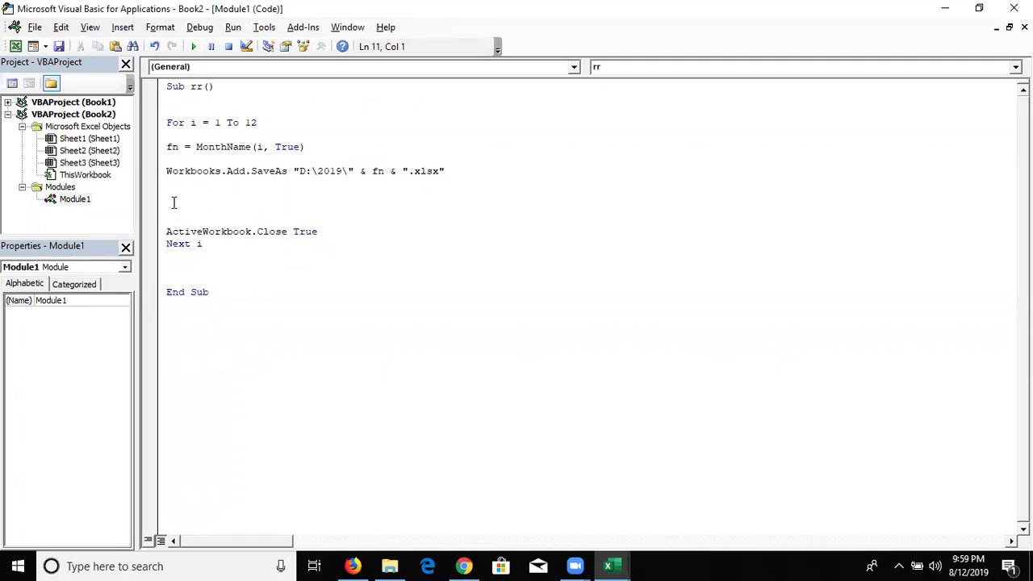
pyautogui.click(178, 186)
# Step: Add Sheets.Add , , 31, test-run it in the workbook, then change the count to 31 - 3
pyautogui.write('sheets')
pyautogui.write('.Add')
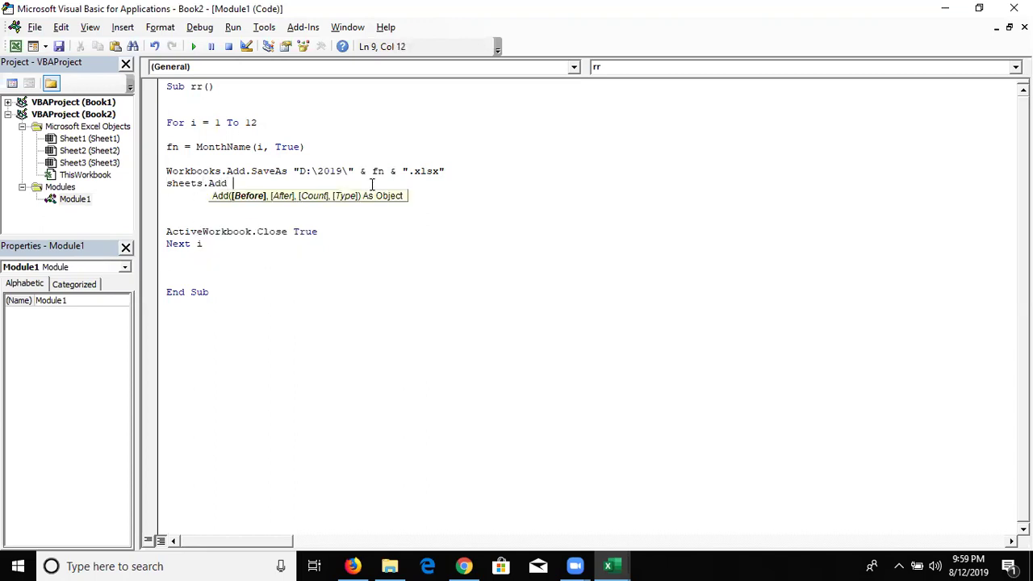
pyautogui.write(' ,,')
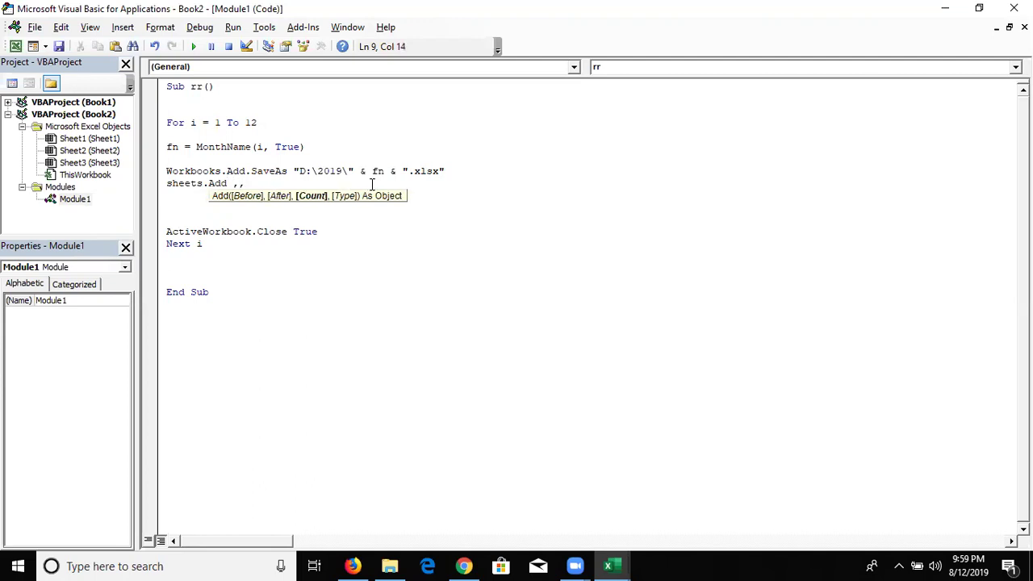
pyautogui.write('31')
pyautogui.press('Down')
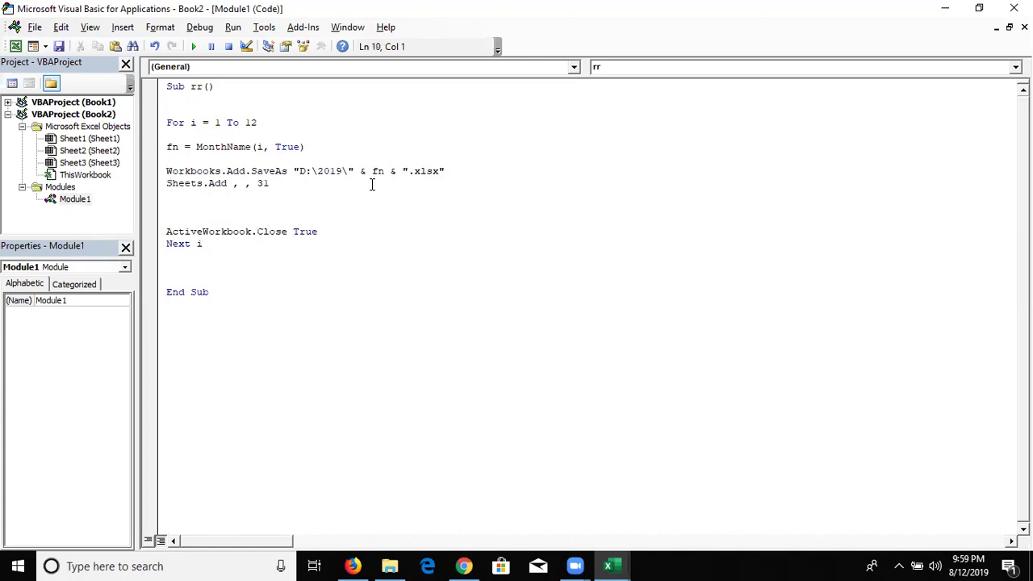
pyautogui.press('Up')
pyautogui.press('F5')
pyautogui.hotkey('alt', 'Tab')
pyautogui.press('Tab')
pyautogui.press('Tab')
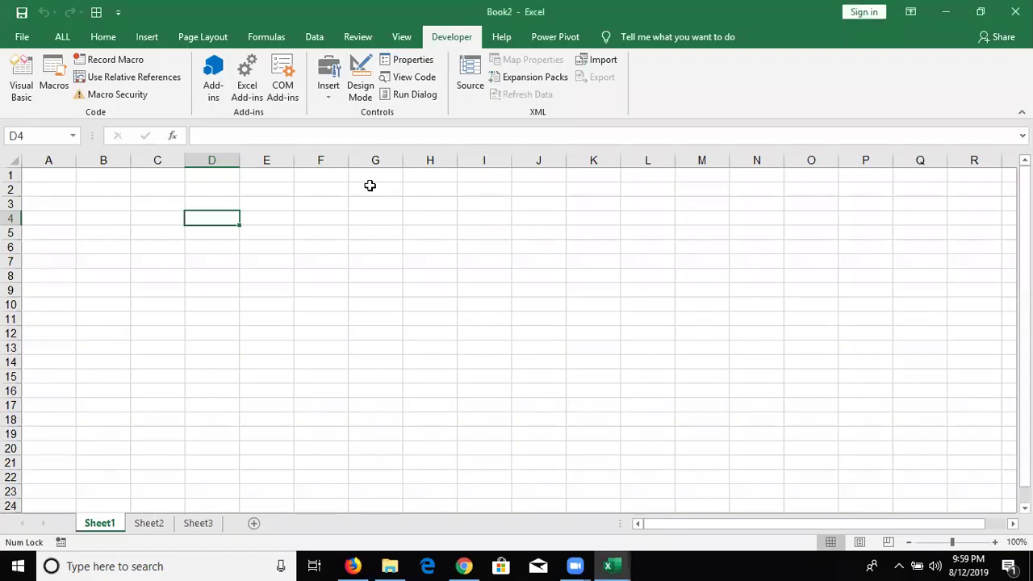
pyautogui.hotkey('alt', 'Tab')
pyautogui.press('Tab')
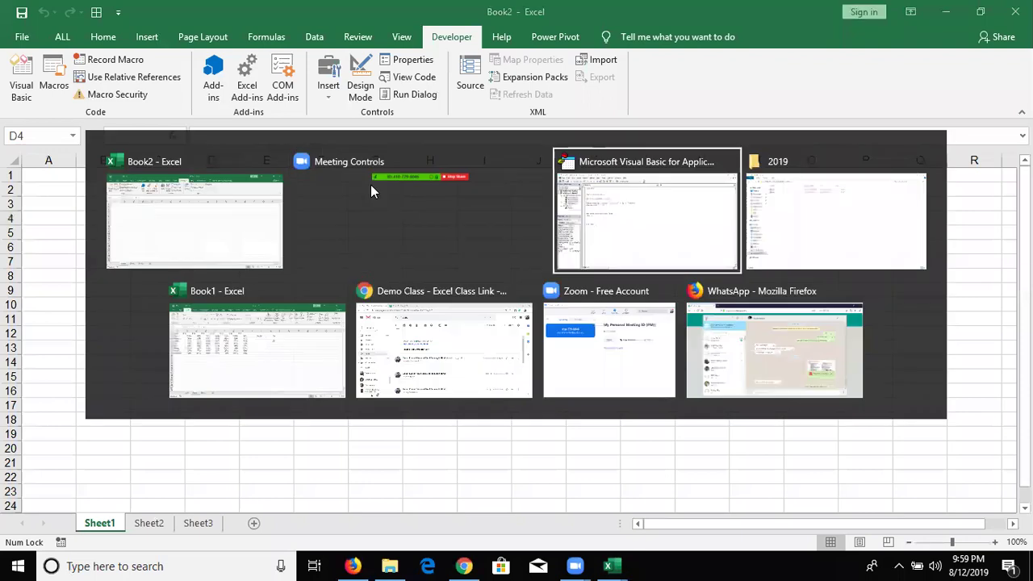
pyautogui.click(372, 186)
pyautogui.write('-3')
pyautogui.press('Return')
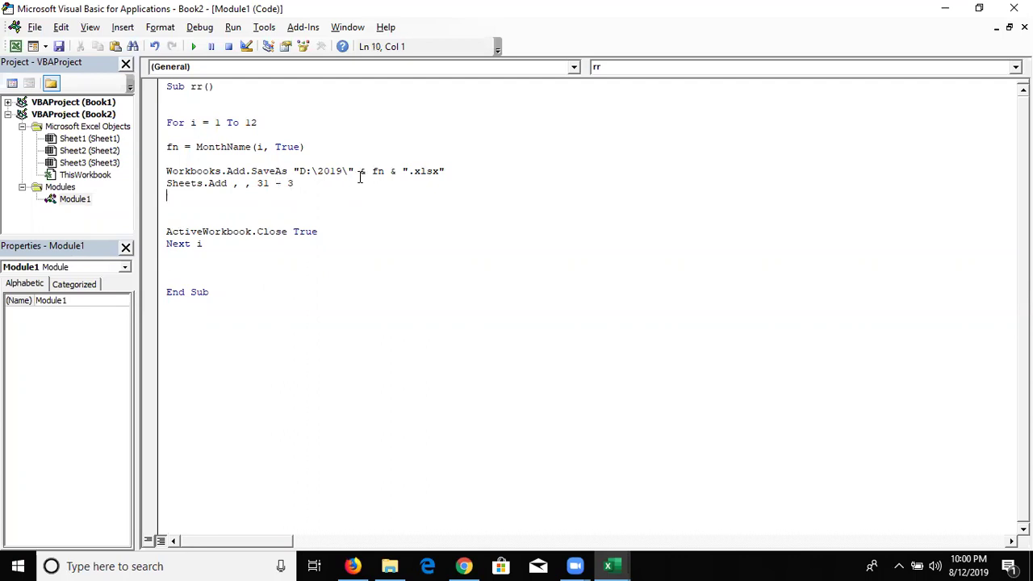
# Step: Add a Sheets(1).Name = i line after Sheets.Add, with a blank line above it
pyautogui.write('sheets.na')
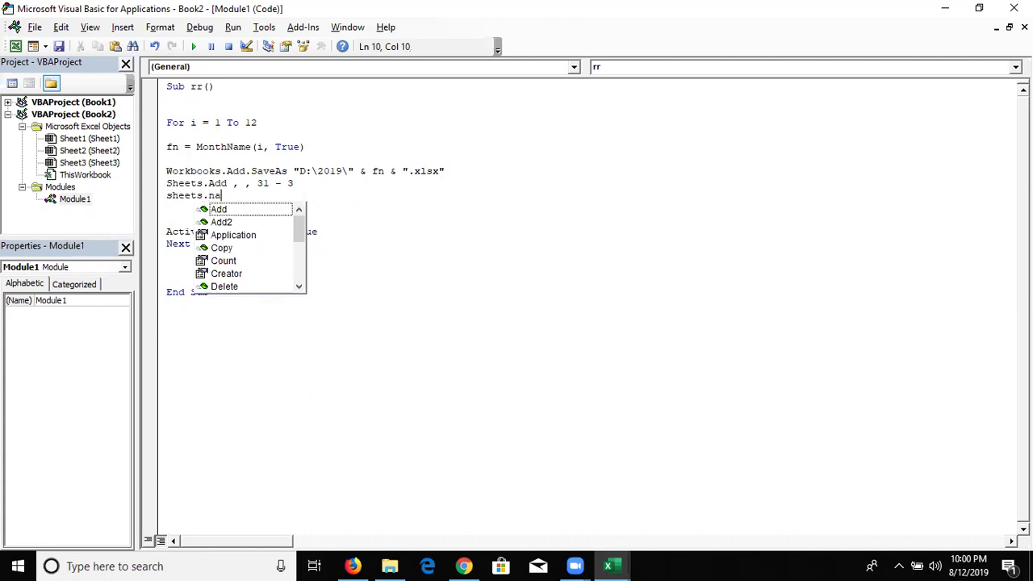
pyautogui.press('BackSpace')
pyautogui.press('BackSpace')
pyautogui.press('BackSpace')
pyautogui.write('(1')
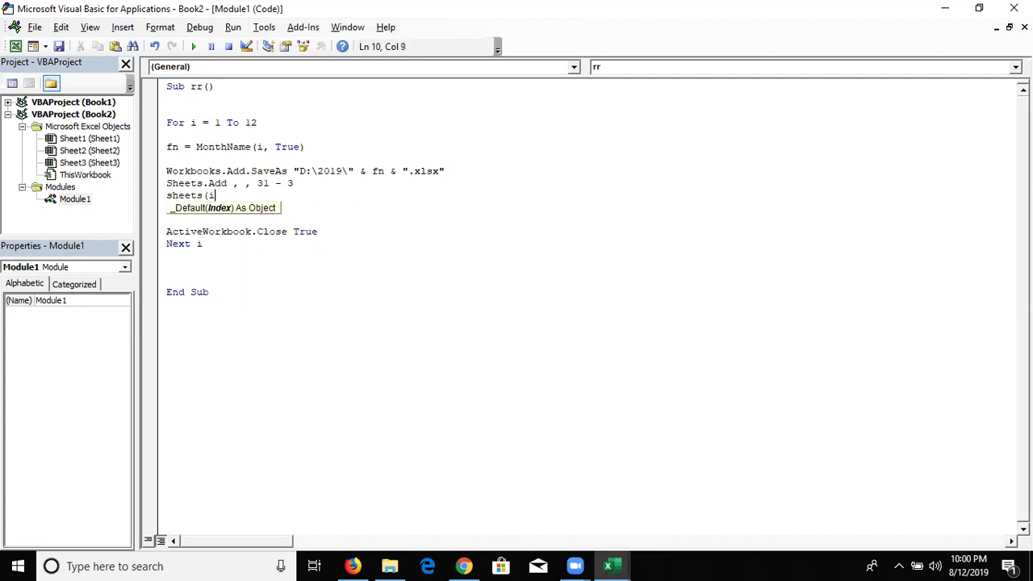
pyautogui.write(').name=')
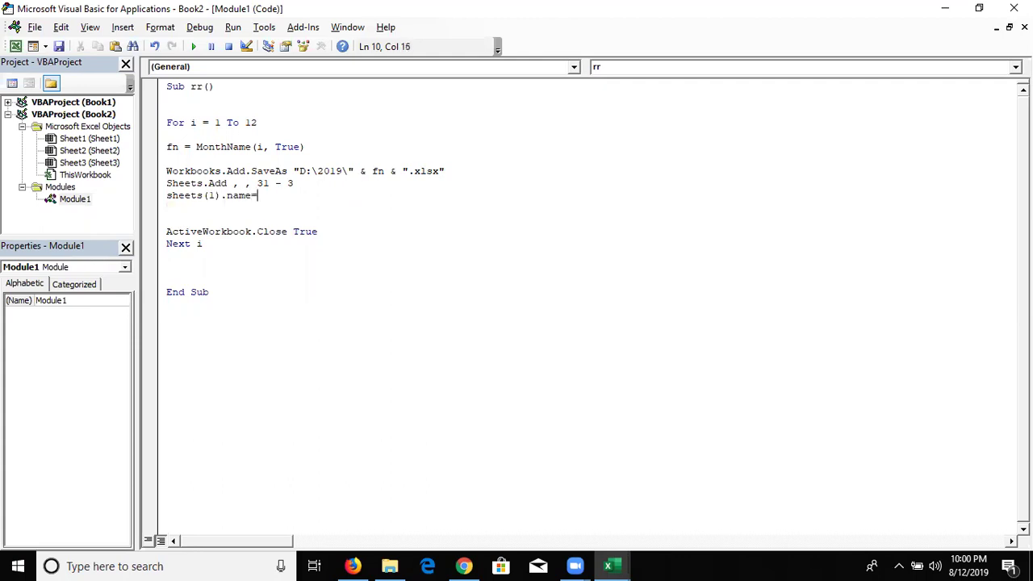
pyautogui.write('i')
pyautogui.press('Return')
pyautogui.press('Up')
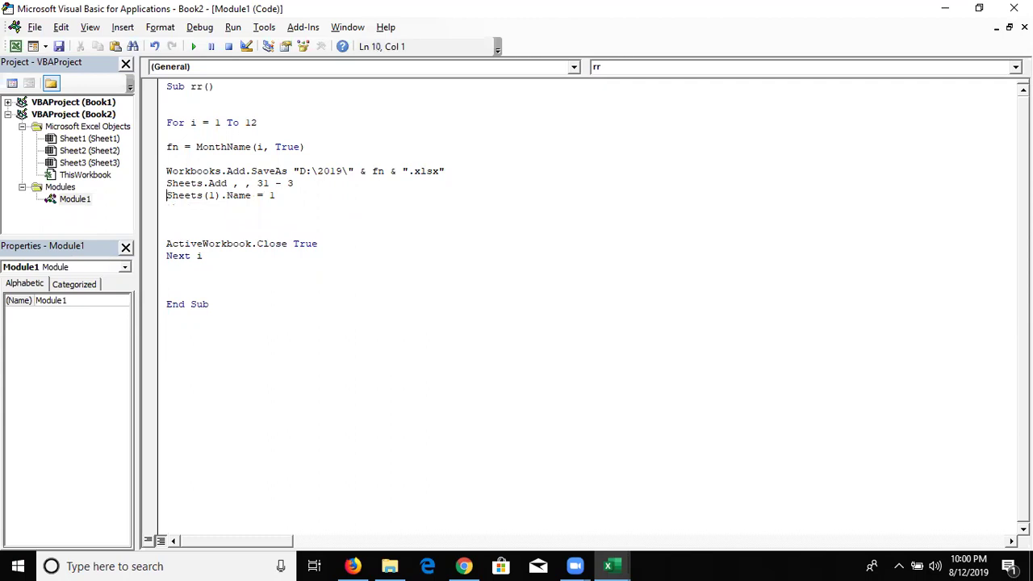
pyautogui.press('Return')
# Step: Highlight the SaveAs, Sheets.Add and sheet-naming lines, then switch back to the Book2 workbook
pyautogui.hotkey('shift', 'Up')
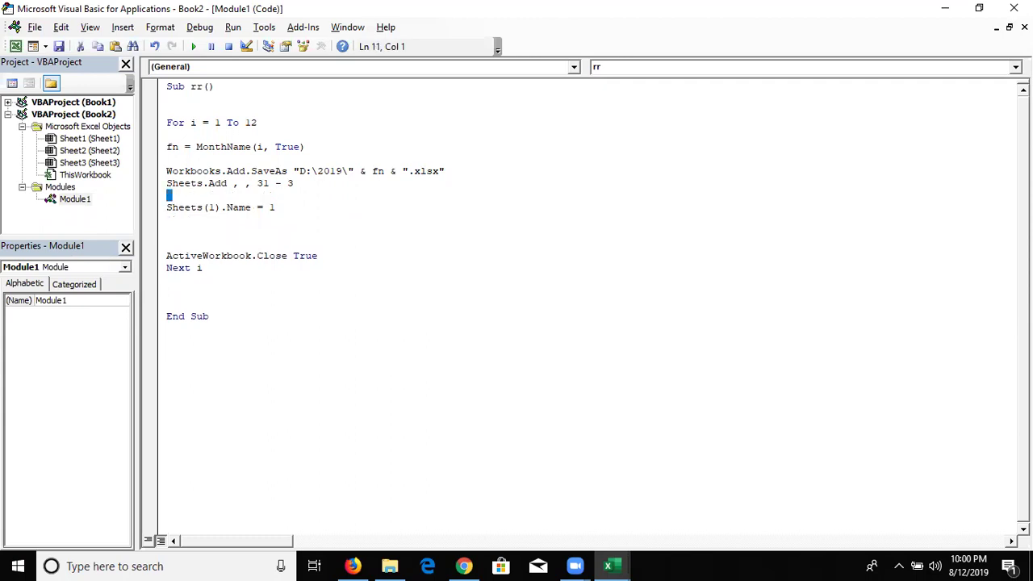
pyautogui.hotkey('shift', 'Down')
pyautogui.press('Up')
pyautogui.press('Up')
pyautogui.press('Up')
pyautogui.hotkey('shift', 'Down')
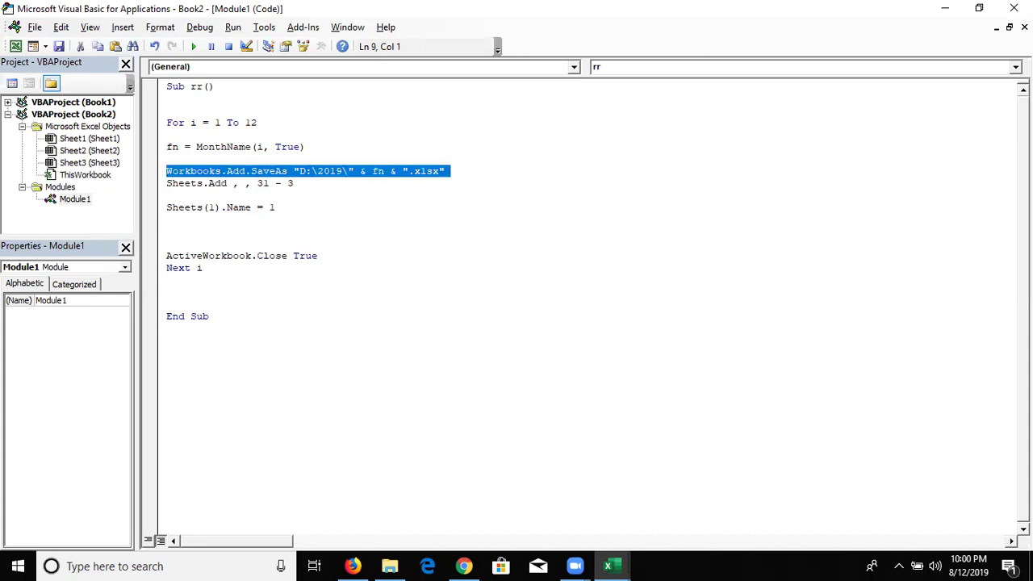
pyautogui.press('Right')
pyautogui.hotkey('shift', 'Down')
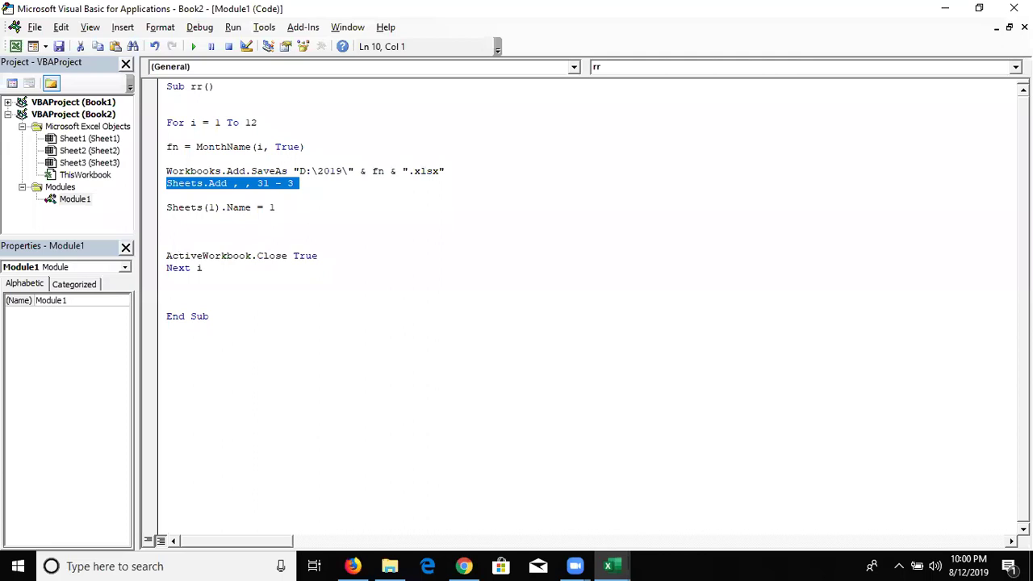
pyautogui.click(167, 195)
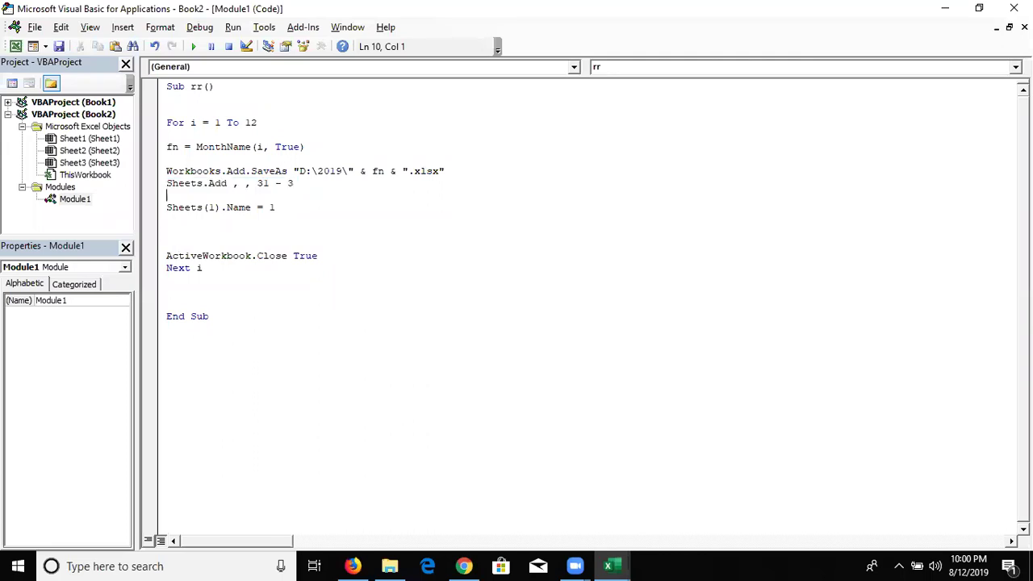
pyautogui.press('Down')
pyautogui.hotkey('shift', 'Down')
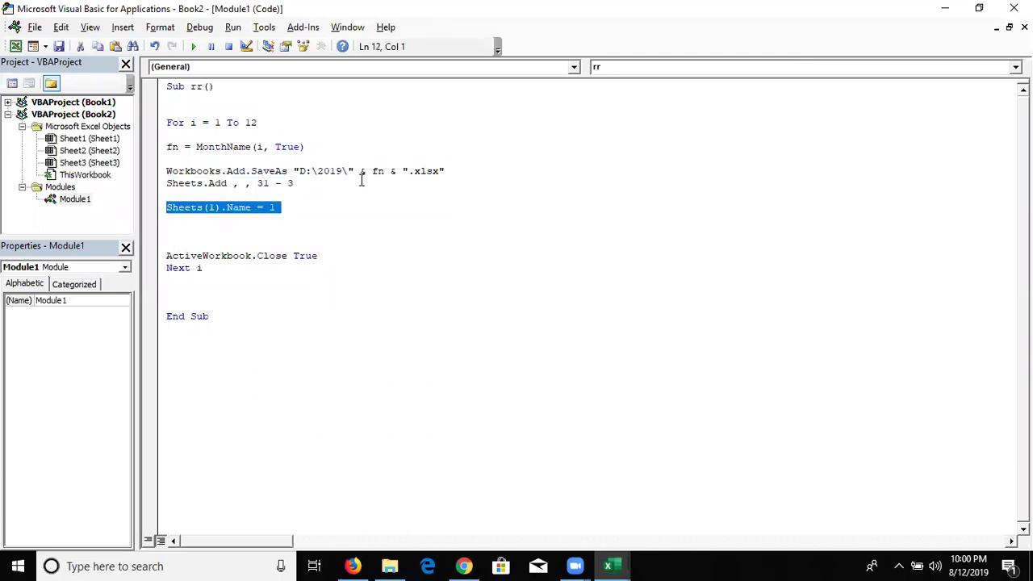
pyautogui.hotkey('alt', 'F11')
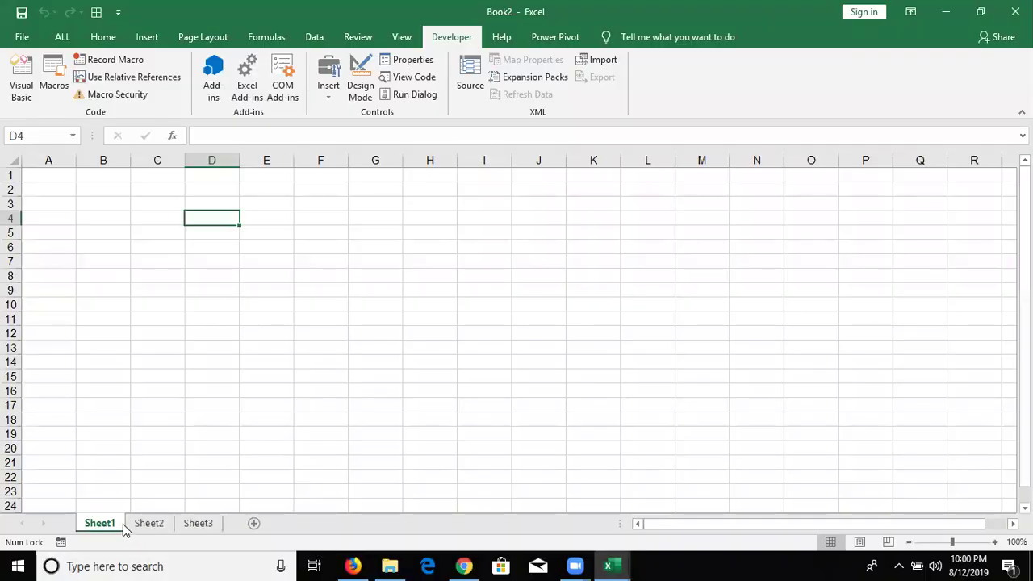
# Step: Rename the Sheet1, Sheet2 and Sheet3 tabs to 1, 2 and 3, then return to the VBA editor
pyautogui.doubleClick(100, 523)
pyautogui.press('BackSpace')
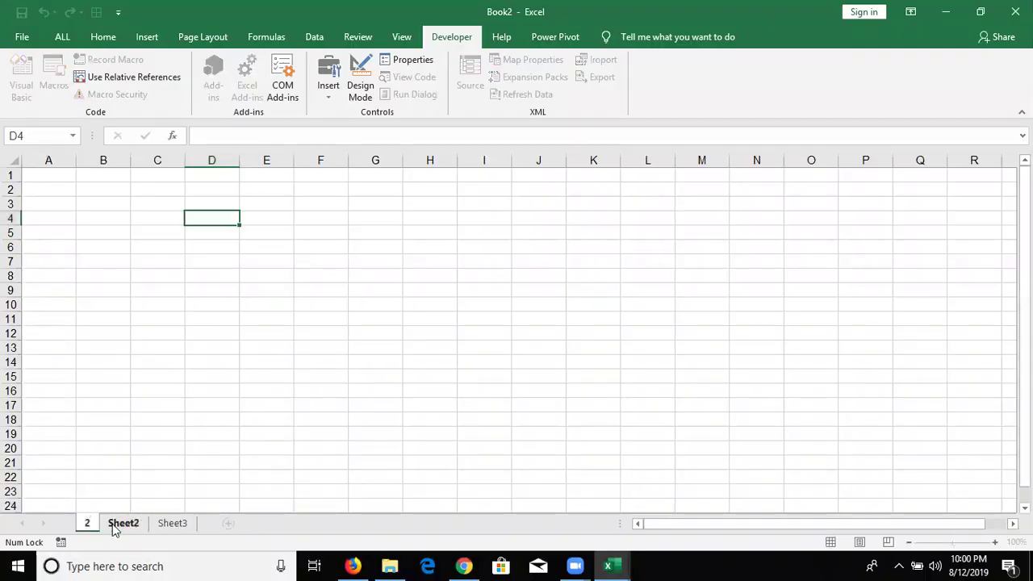
pyautogui.write('1')
pyautogui.click(113, 523)
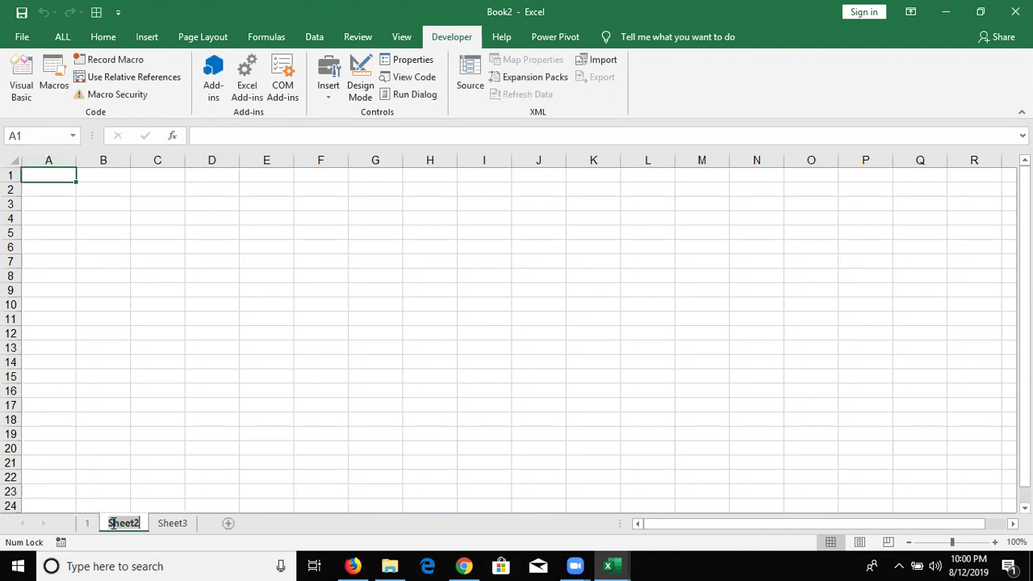
pyautogui.press('BackSpace')
pyautogui.write('2')
pyautogui.click(146, 527)
pyautogui.doubleClick(147, 526)
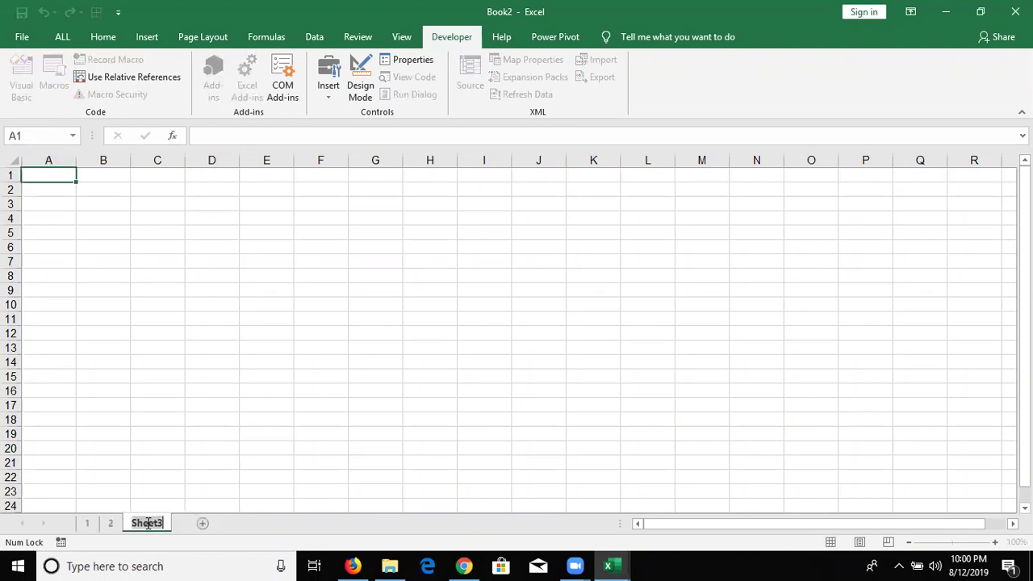
pyautogui.write('3')
pyautogui.click(167, 479)
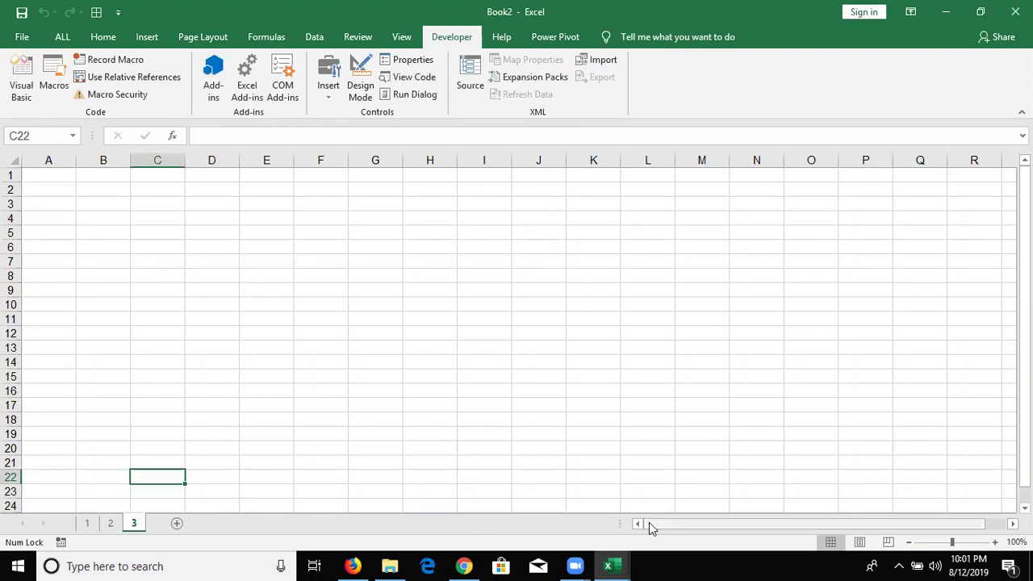
pyautogui.hotkey('alt', 'F11')
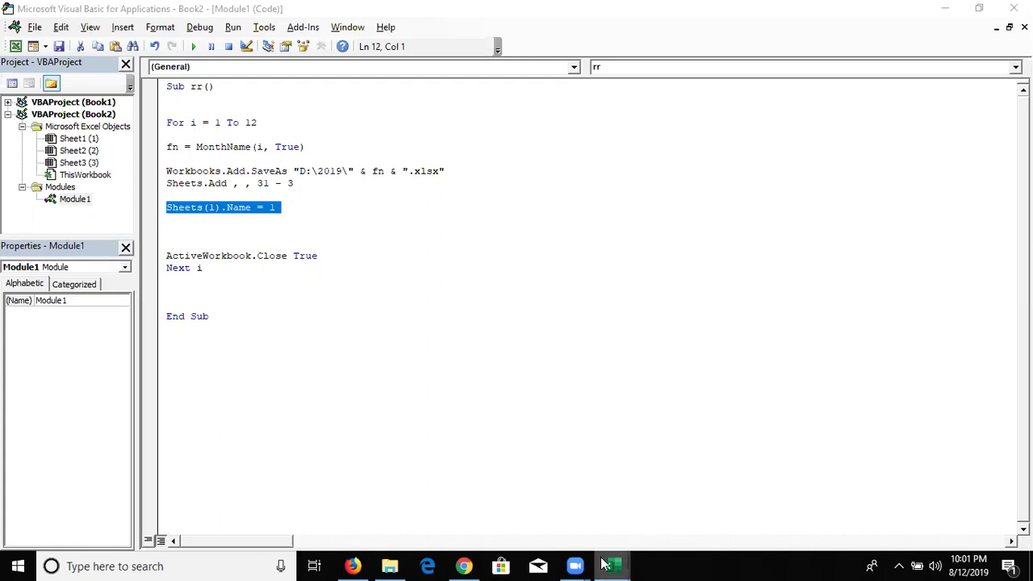
# Step: Select and copy the entire rr macro code, then bring up WhatsApp Web in Firefox
pyautogui.click(239, 346)
pyautogui.hotkey('ctrl', 'a')
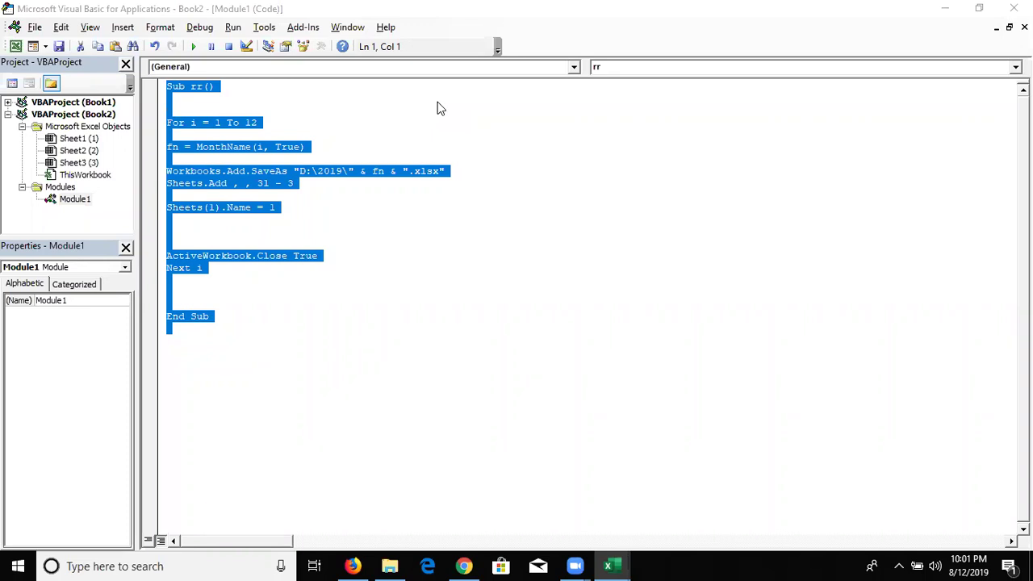
pyautogui.click(353, 566)
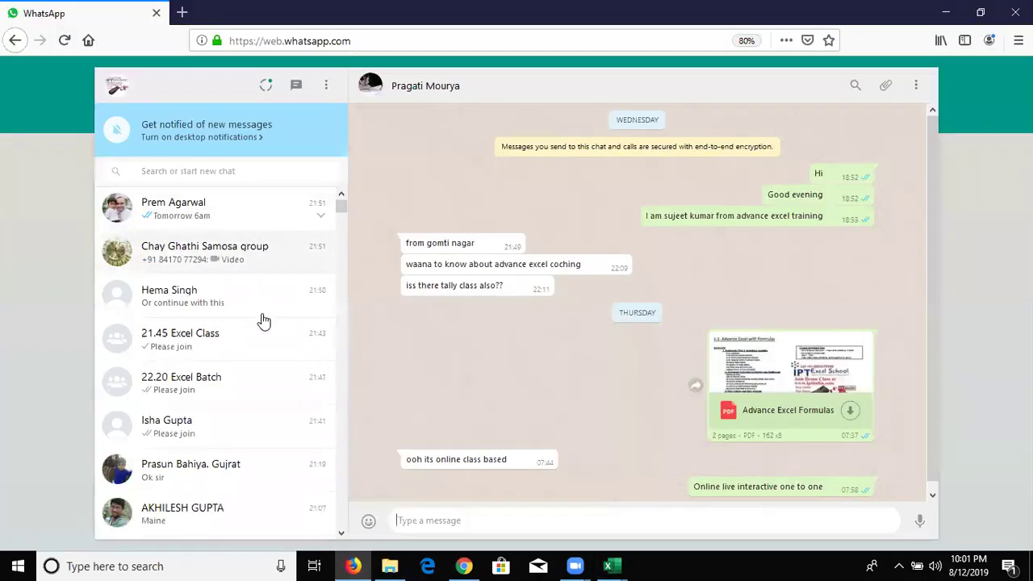
# Step: Paste and send the macro code in a student's WhatsApp chat
pyautogui.click(221, 344)
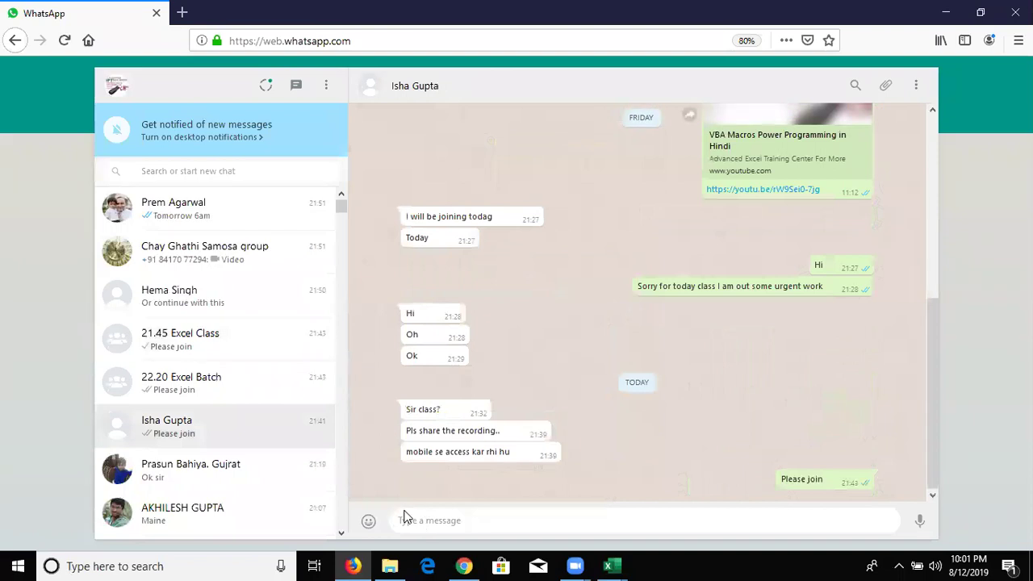
pyautogui.hotkey('ctrl', 'v')
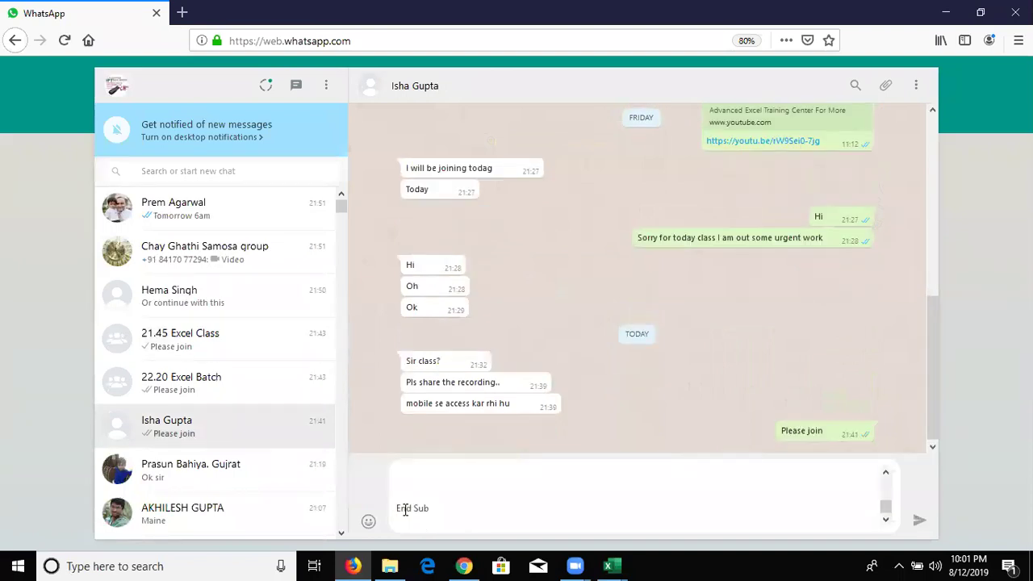
pyautogui.press('Return')
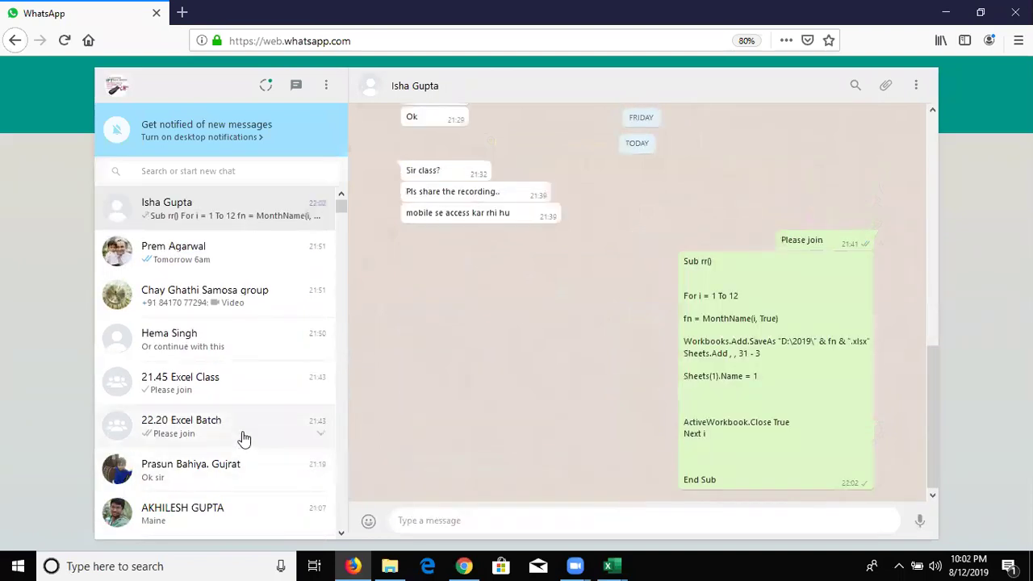
# Step: Send the macro code to the 22.20 Excel Batch and 21.45 Excel Class groups
pyautogui.click(244, 439)
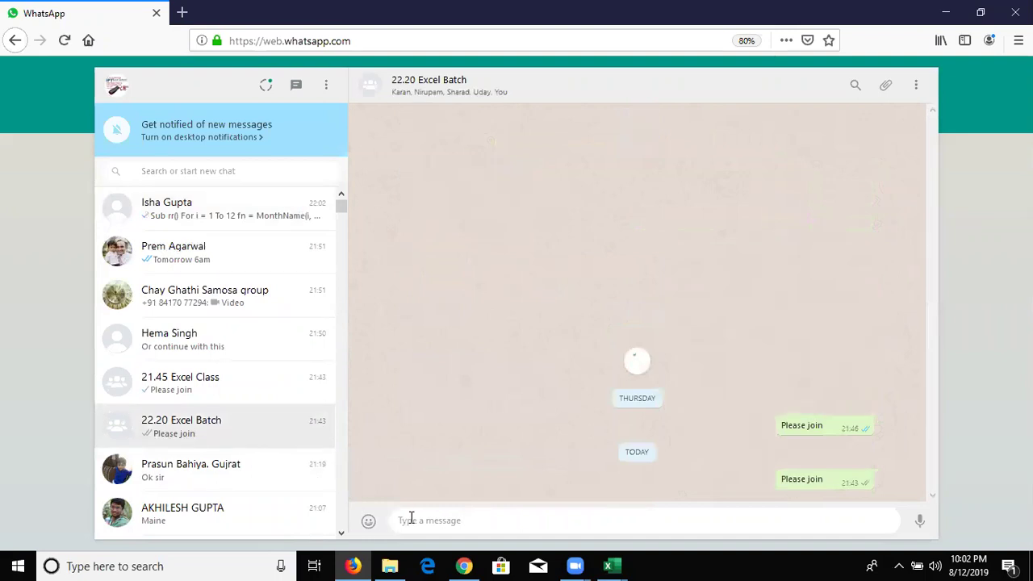
pyautogui.hotkey('ctrl', 'v')
pyautogui.press('Return')
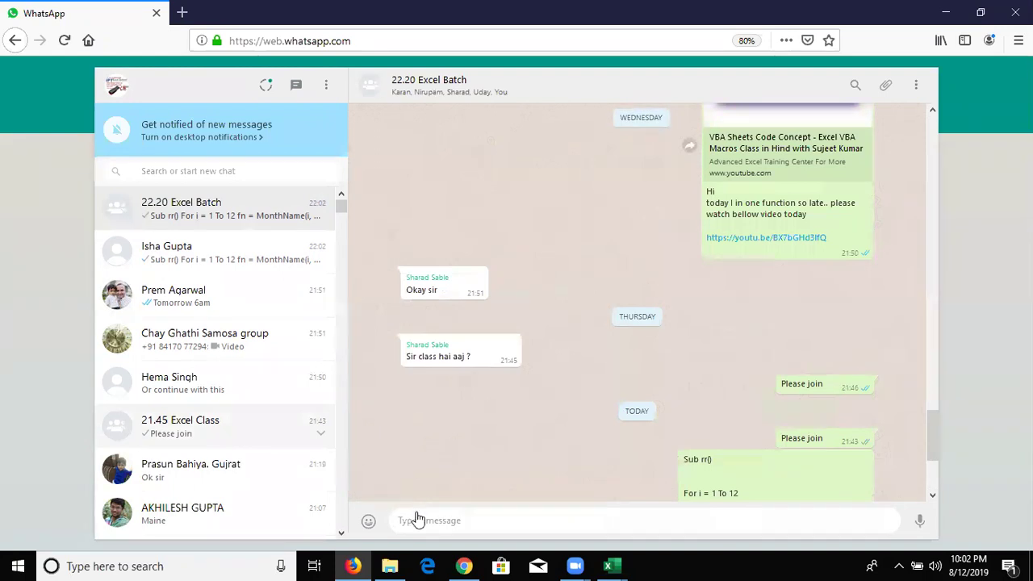
pyautogui.hotkey('ctrl', 'v')
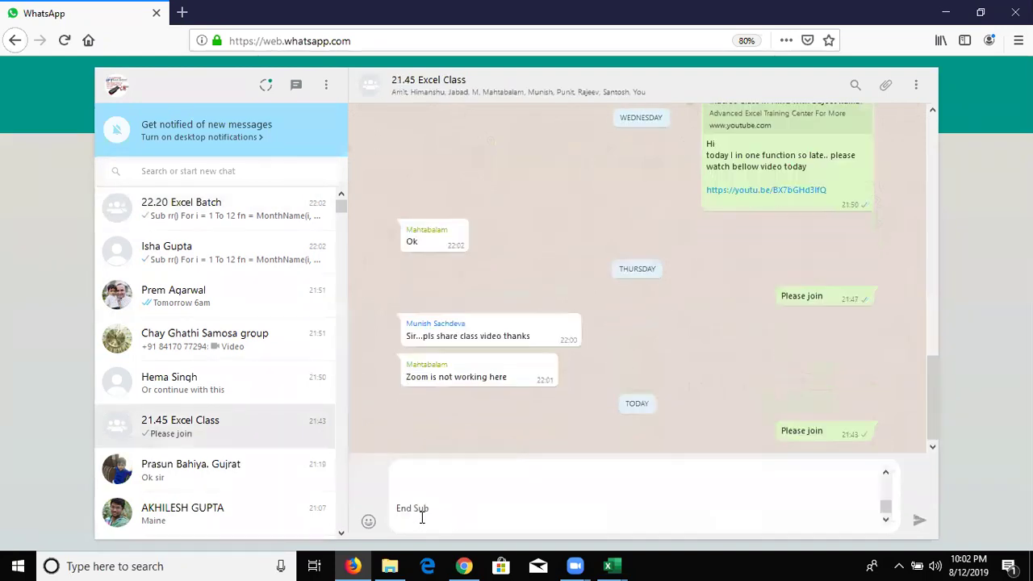
pyautogui.press('Return')
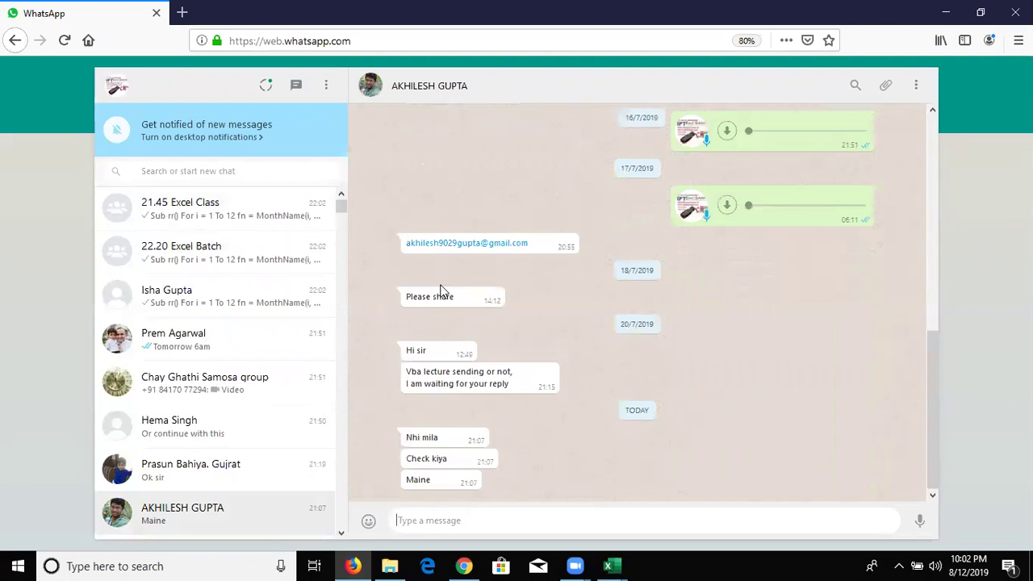
# Step: Select the e-mail address shown in a chat, then show the desktop
pyautogui.scroll(3, 464, 328)
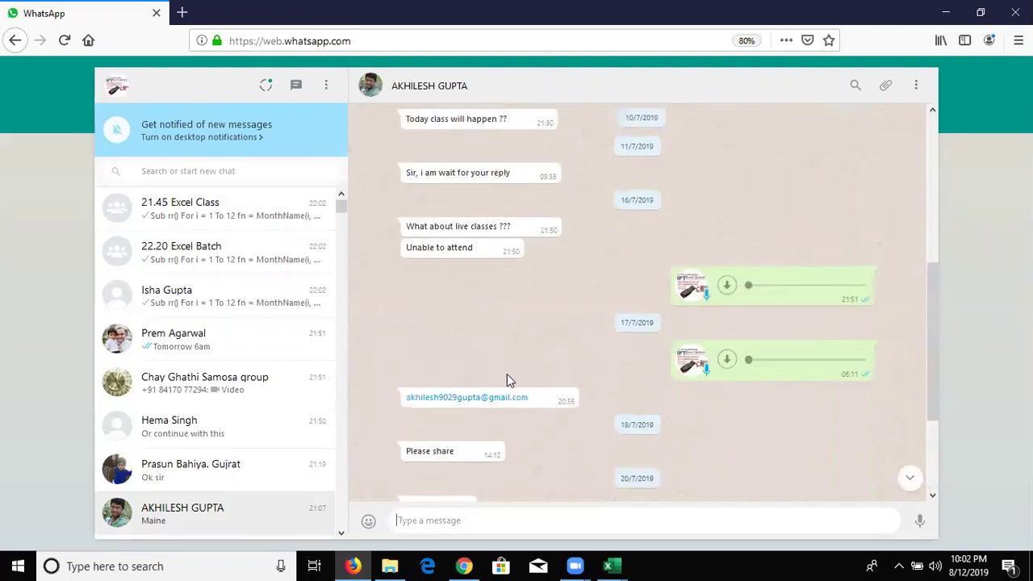
pyautogui.moveTo(529, 398); pyautogui.dragTo(404, 401)
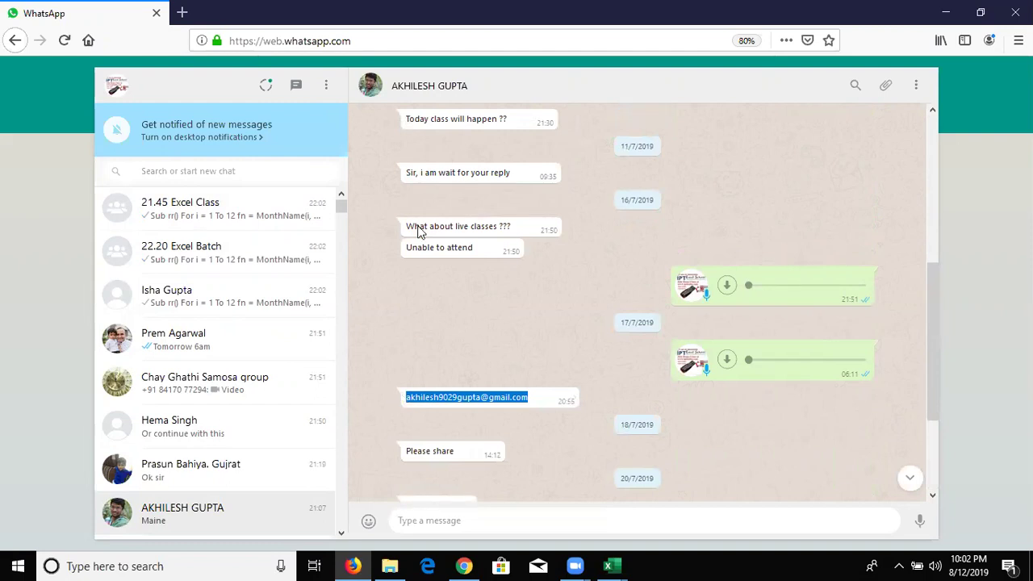
pyautogui.press('super+d')
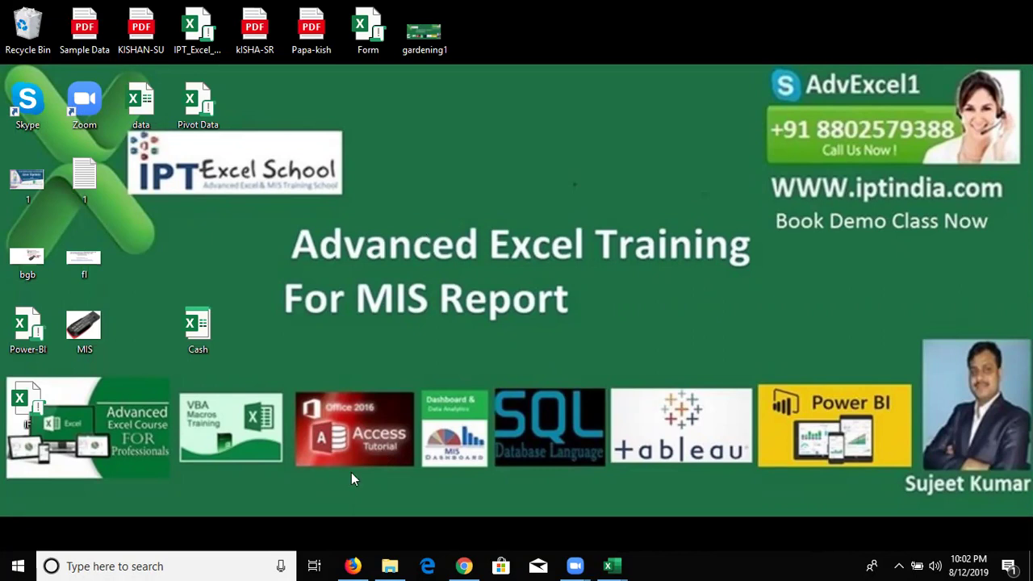
# Step: Open Gmail's Sent Mail in a new Firefox tab beside WhatsApp Web
pyautogui.click(353, 566)
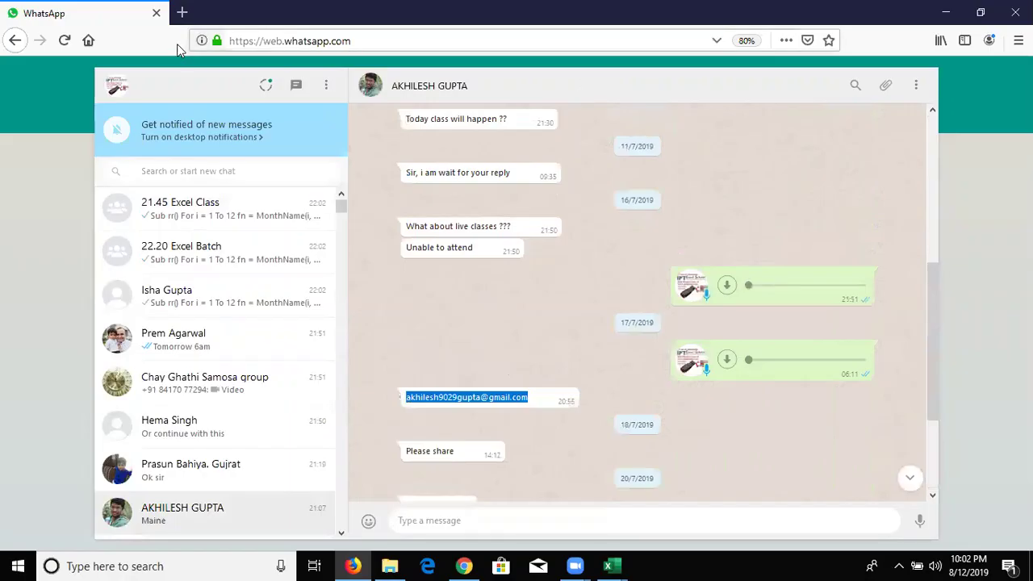
pyautogui.hotkey('ctrl', 't')
pyautogui.write('g')
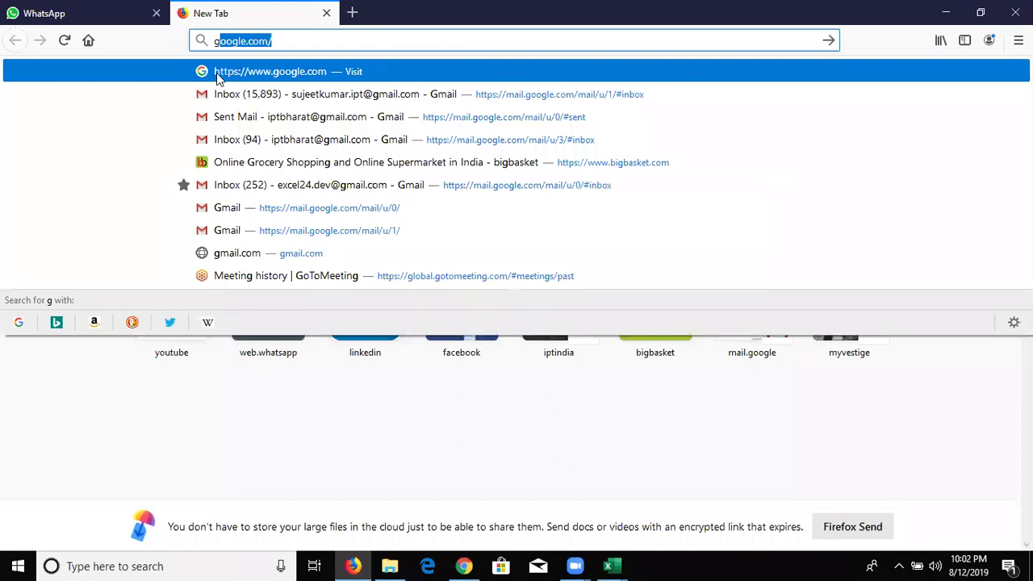
pyautogui.click(250, 117)
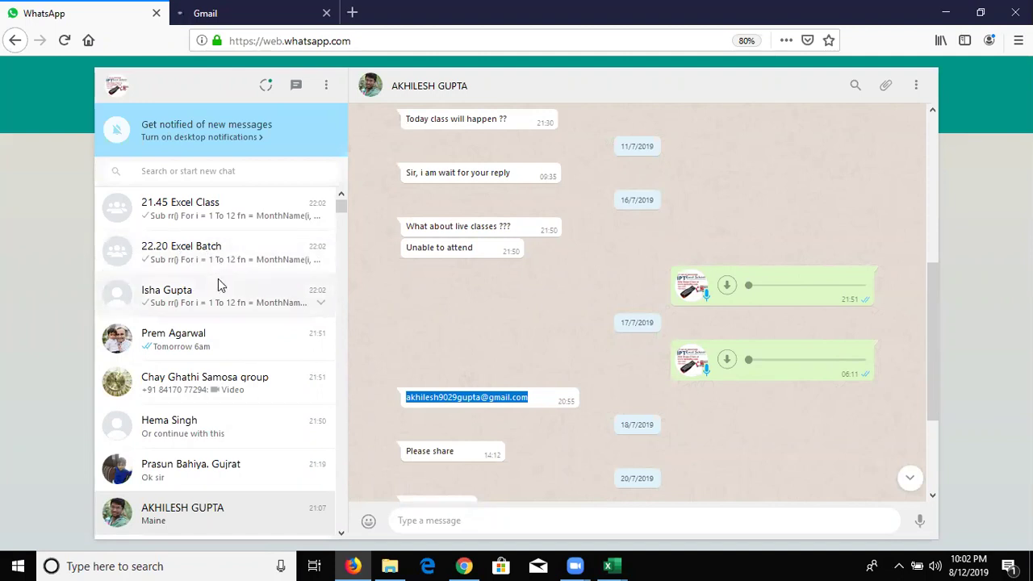
# Step: Show the Windows desktop and refresh it
pyautogui.press('super+d')
pyautogui.rightClick(204, 186)
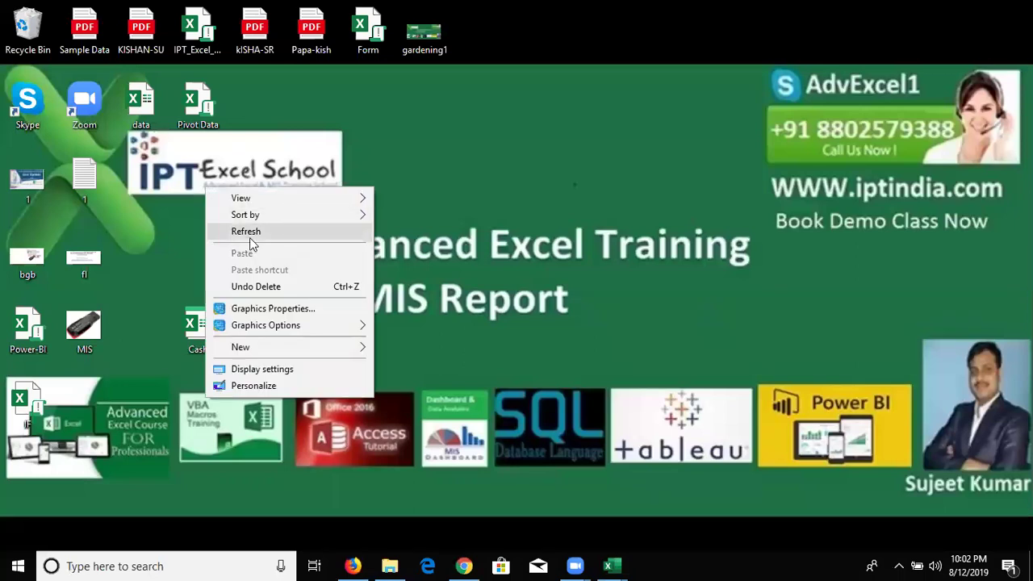
pyautogui.click(249, 239)
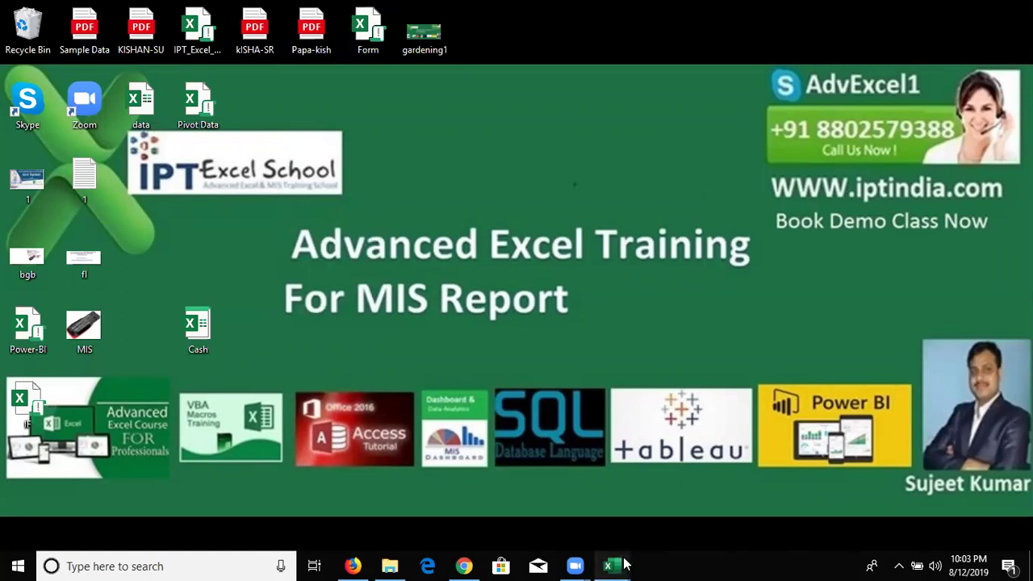
# Step: Switch from the open Excel workbooks to Google Chrome to reach Gmail
pyautogui.moveTo(625, 565)
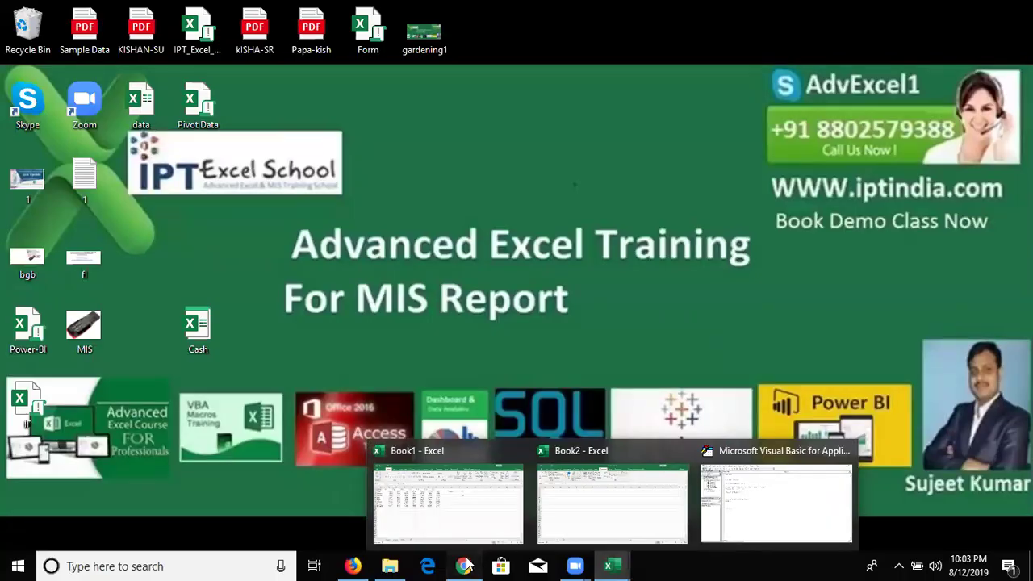
pyautogui.click(466, 565)
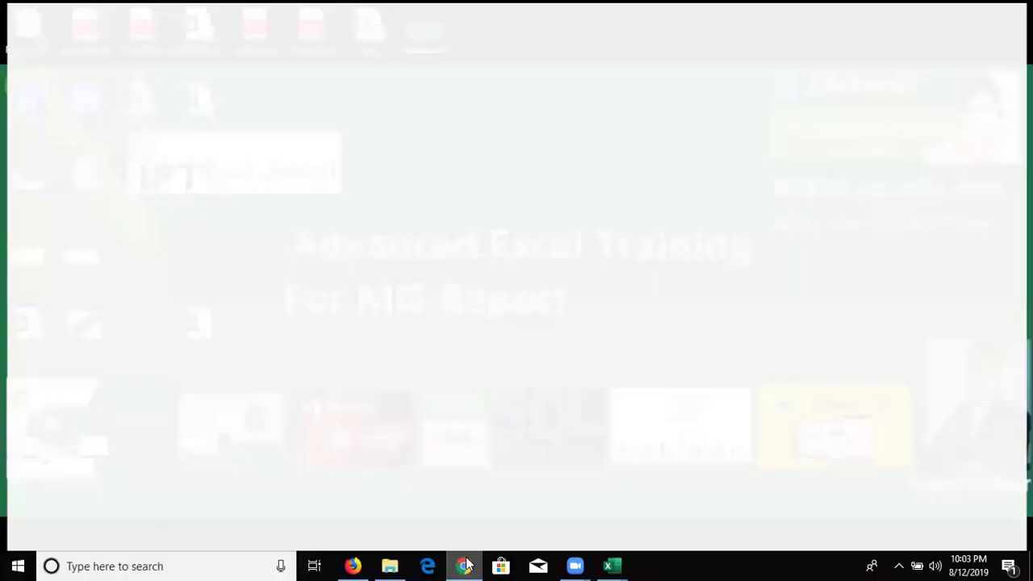